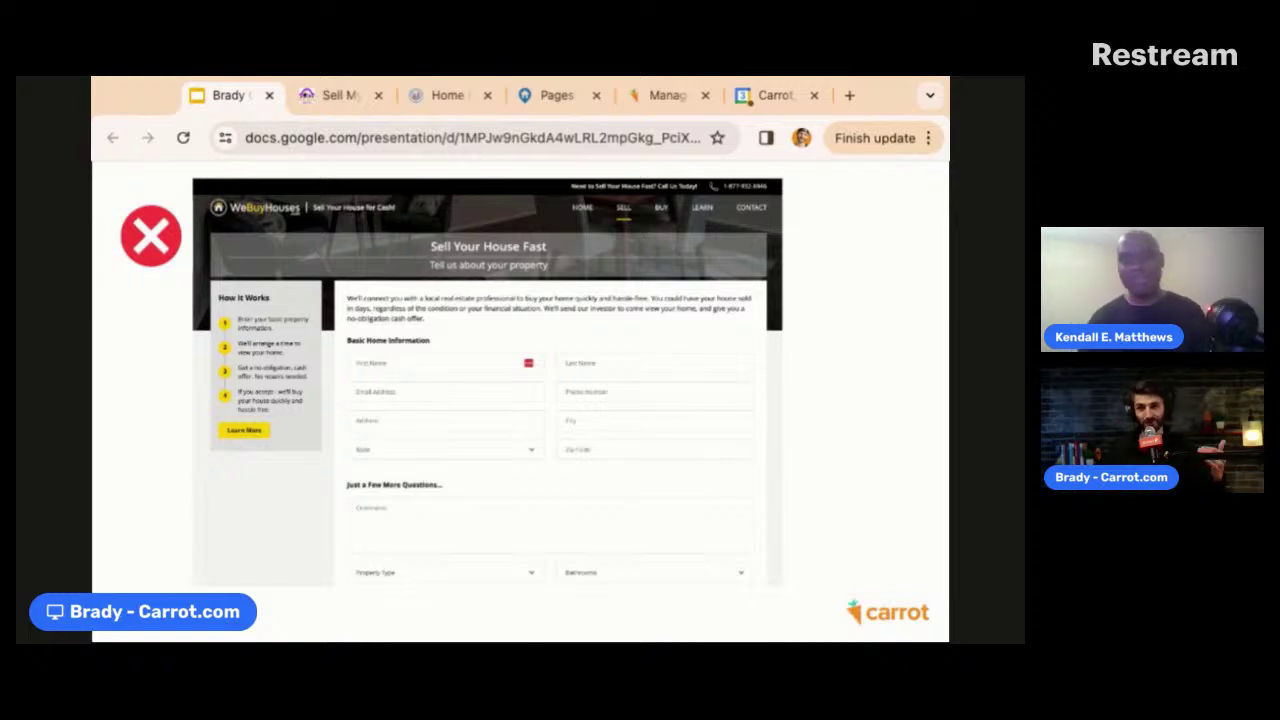
Advance the presentation from the We Buy Houses form example past the SimplySold testimonial to the Locations & Niches section.
{"action": "key", "text": "Right"}
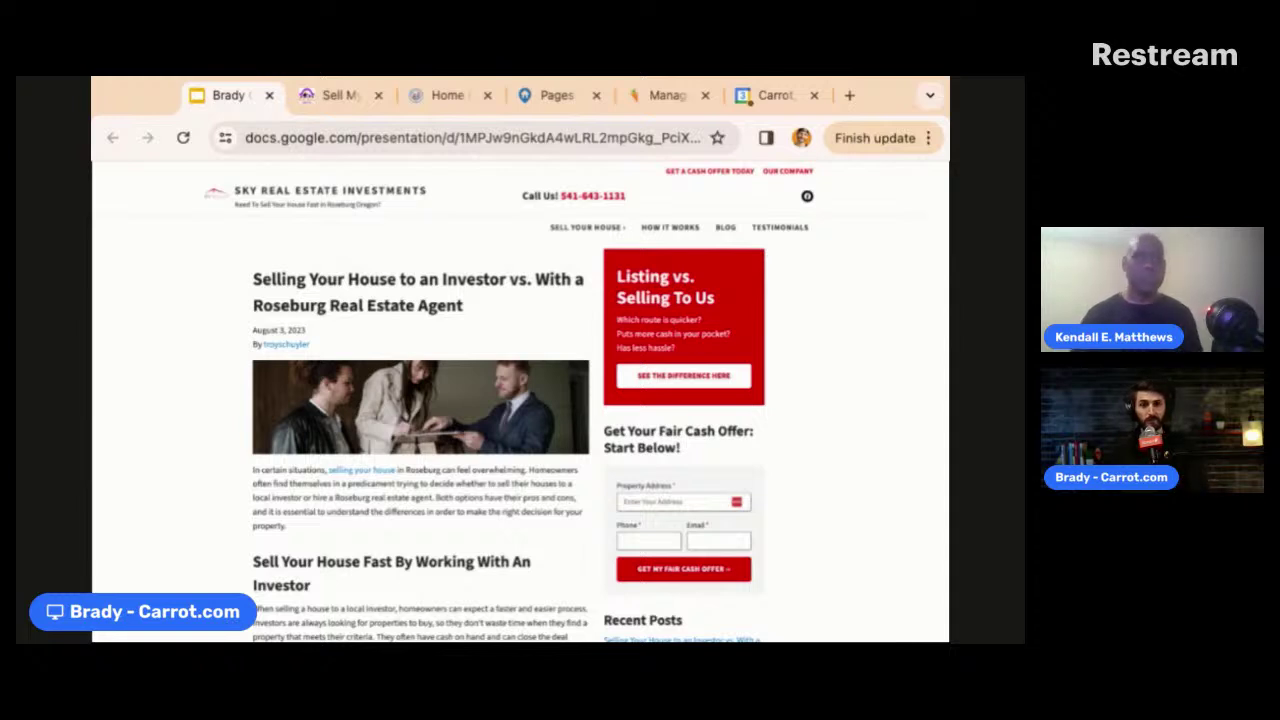
{"action": "key", "text": "Right"}
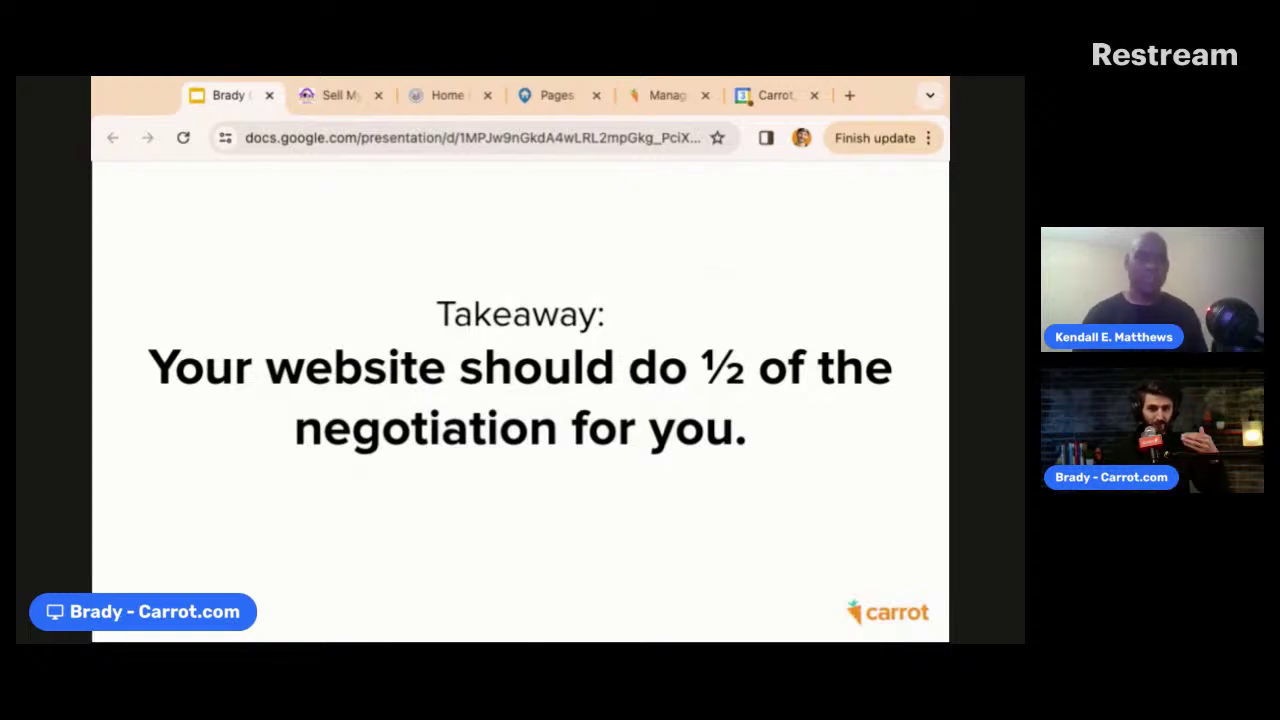
{"action": "key", "text": "Right"}
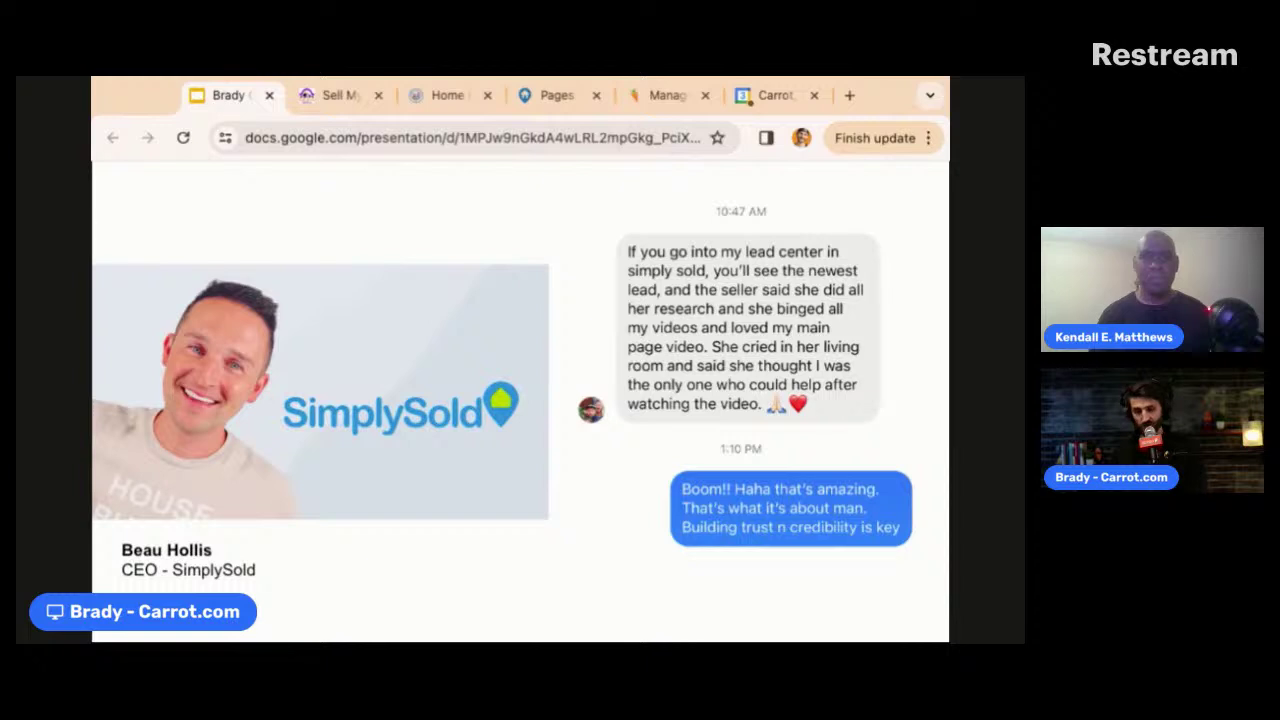
{"action": "key", "text": "Right"}
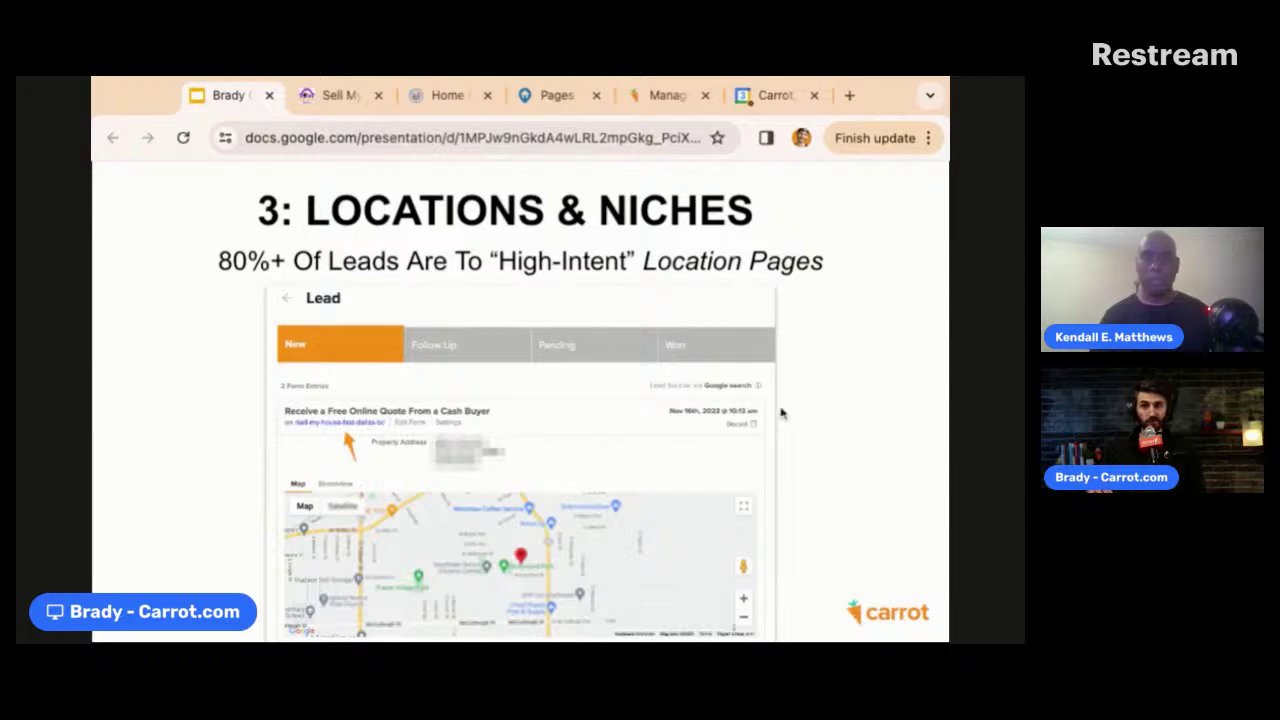
Present the Locations & Niches slides, covering the customer awareness stages and location pages, up to the Fair Cash Offer website example.
{"action": "key", "text": "Right"}
{"action": "key", "text": "Right"}
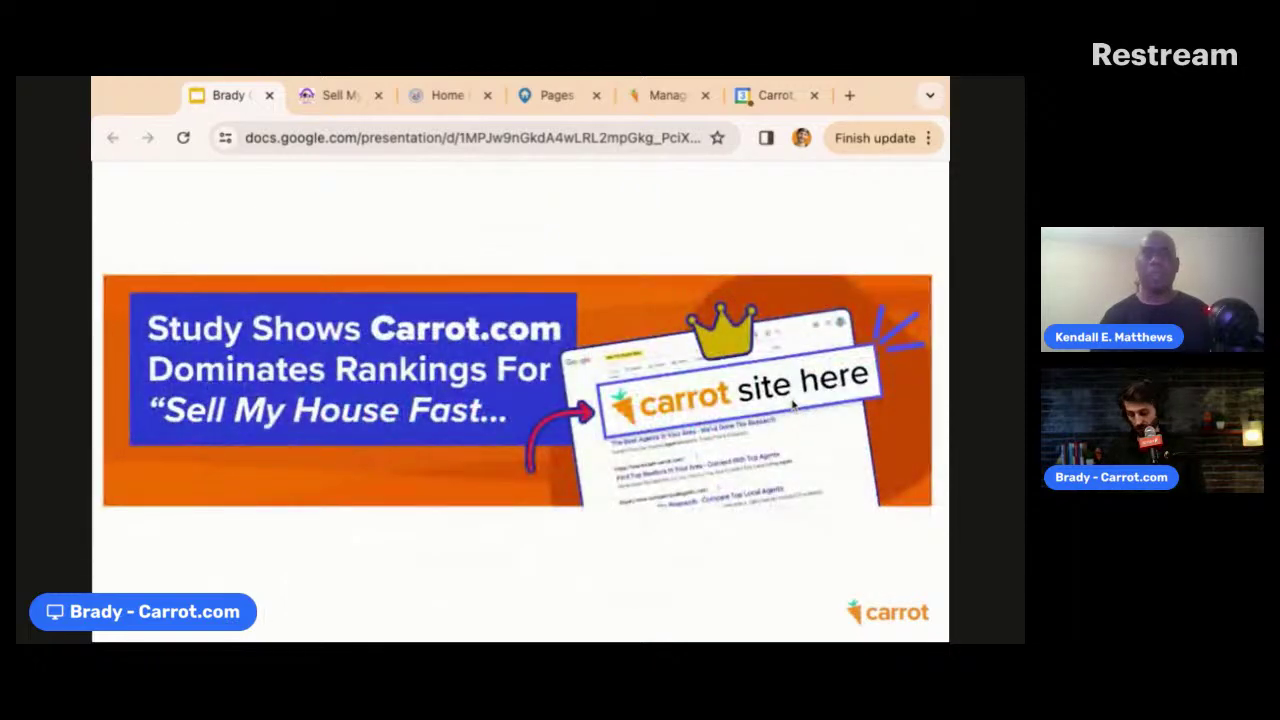
{"action": "key", "text": "Left"}
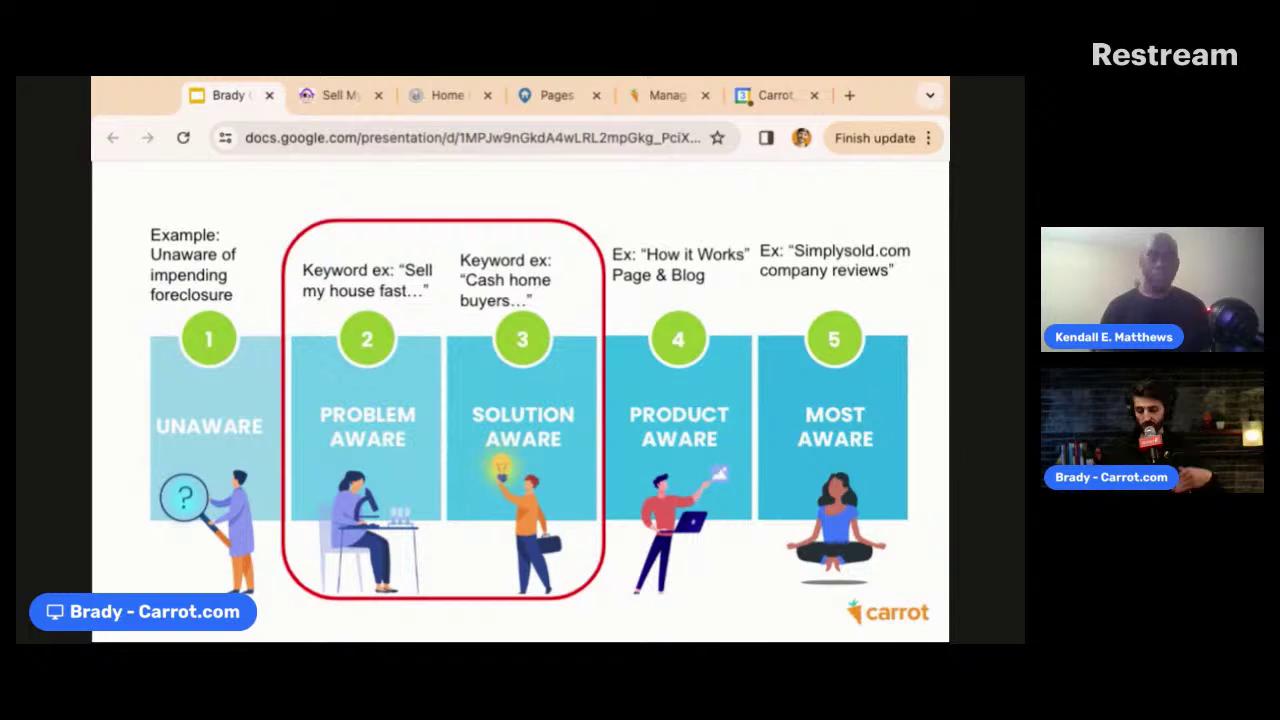
{"action": "key", "text": "Right"}
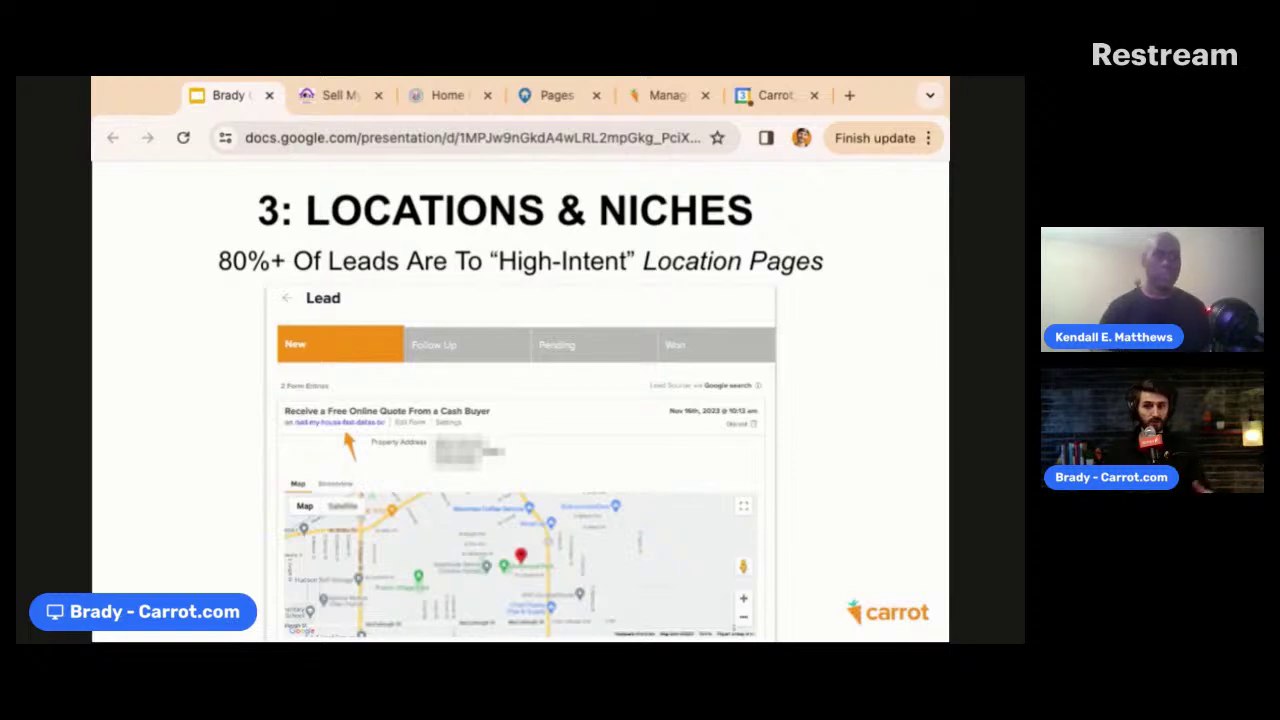
{"action": "key", "text": "Right"}
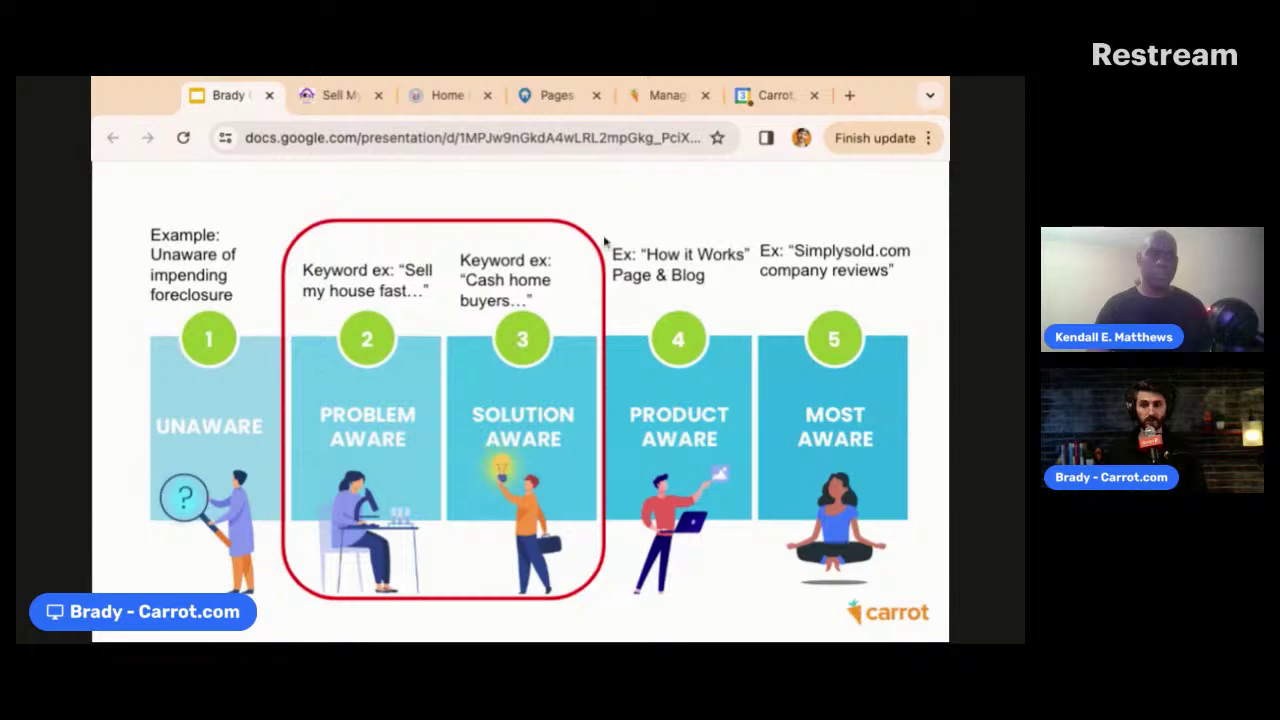
{"action": "key", "text": "Right"}
{"action": "key", "text": "Right"}
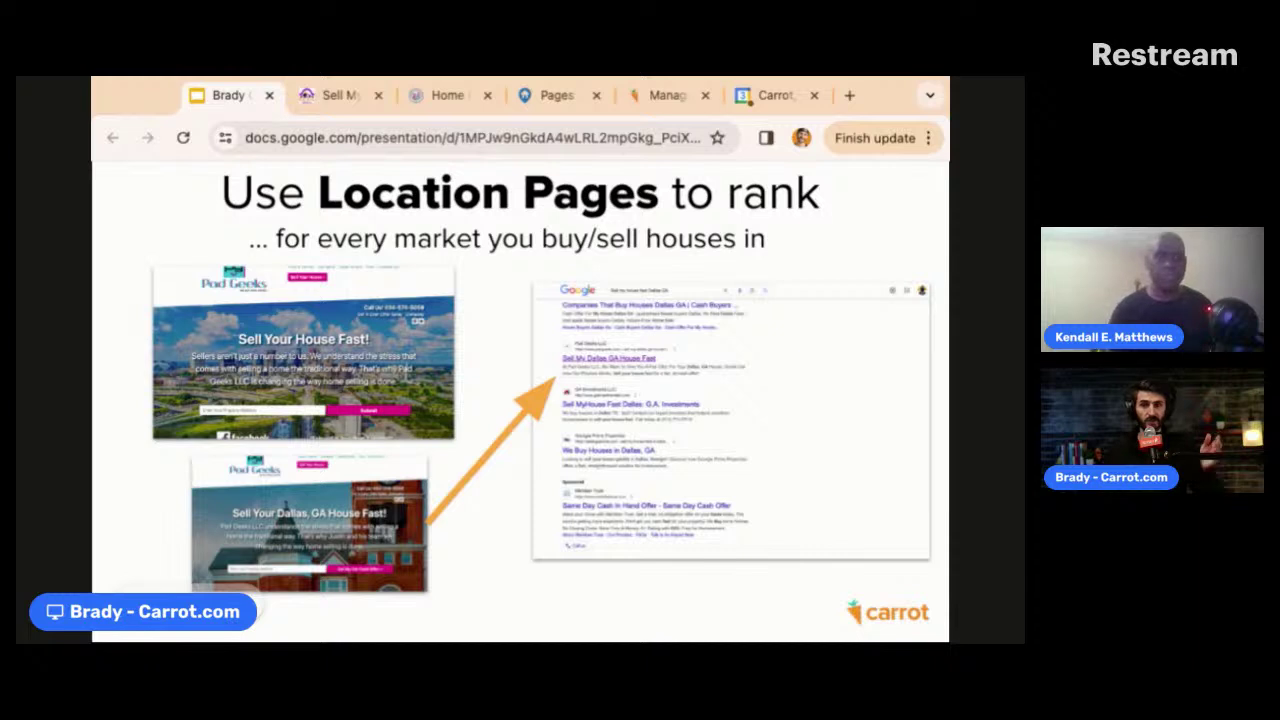
{"action": "key", "text": "Right"}
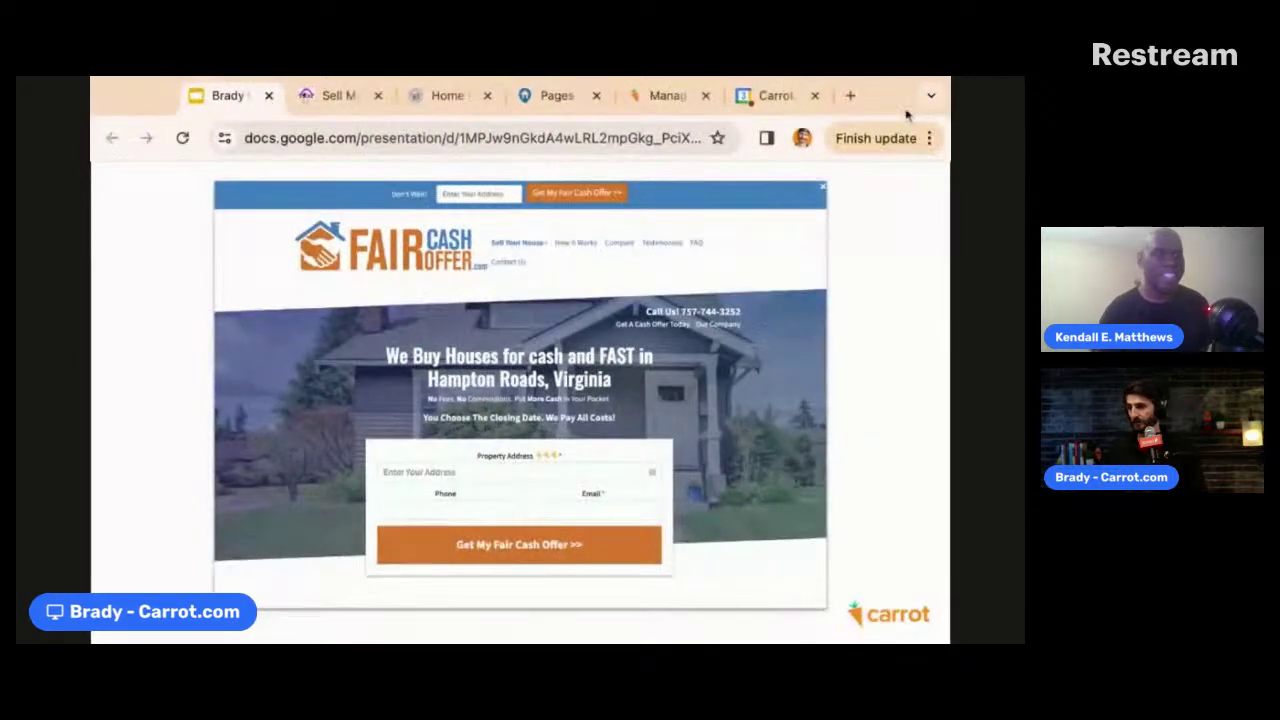
Switch from the presentation to the Carrot Buys Houses site admin and show its Pages list.
{"action": "left_click", "coordinate": [447, 95]}
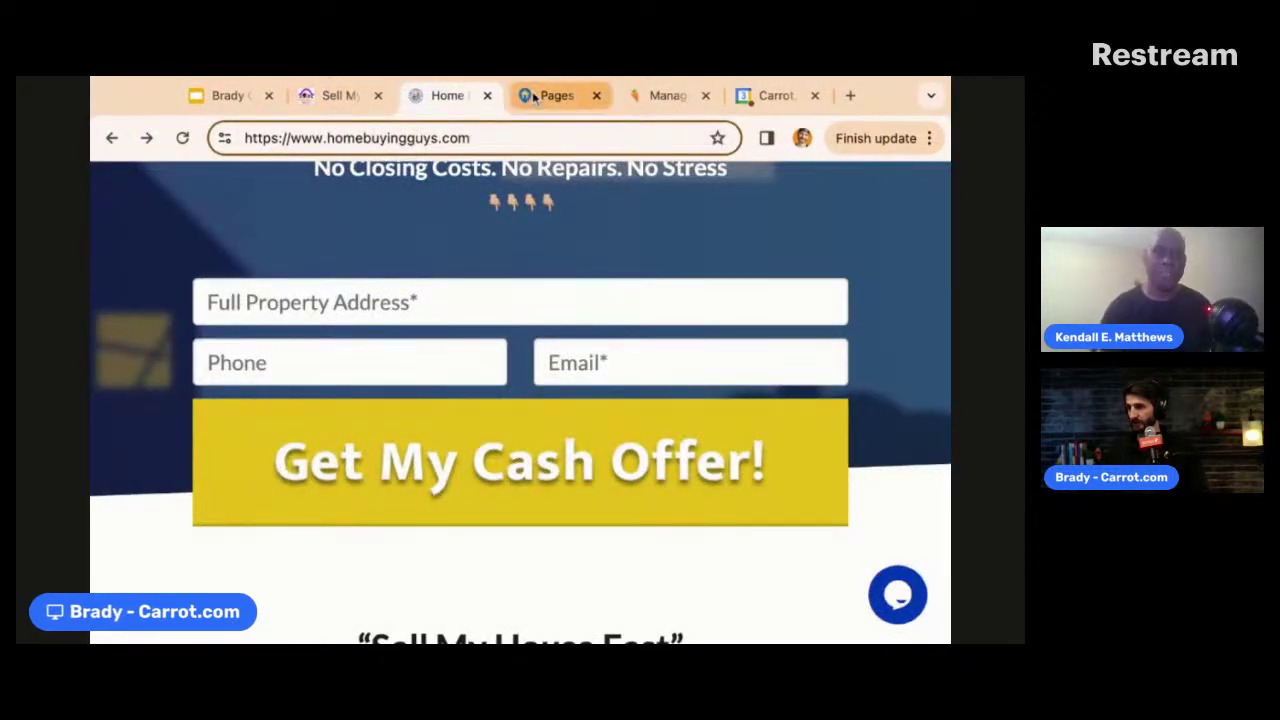
{"action": "left_click", "coordinate": [522, 97]}
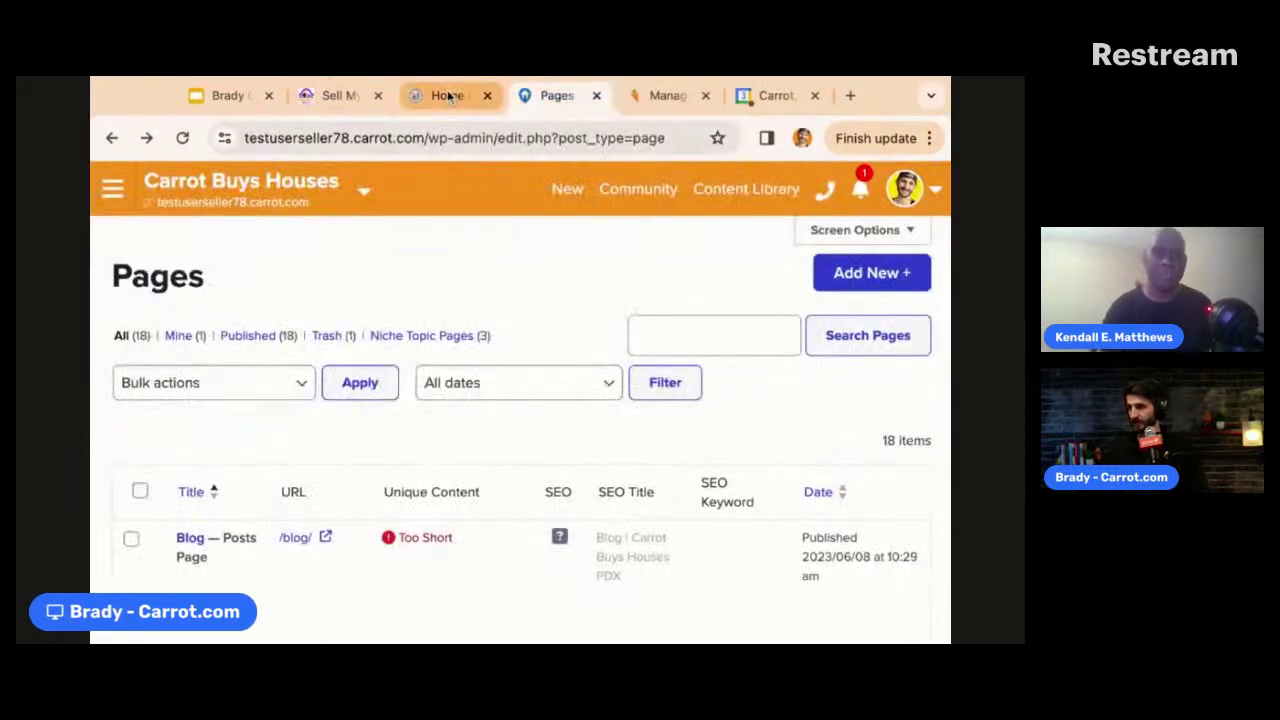
{"action": "left_click", "coordinate": [665, 95]}
{"action": "left_click", "coordinate": [565, 96]}
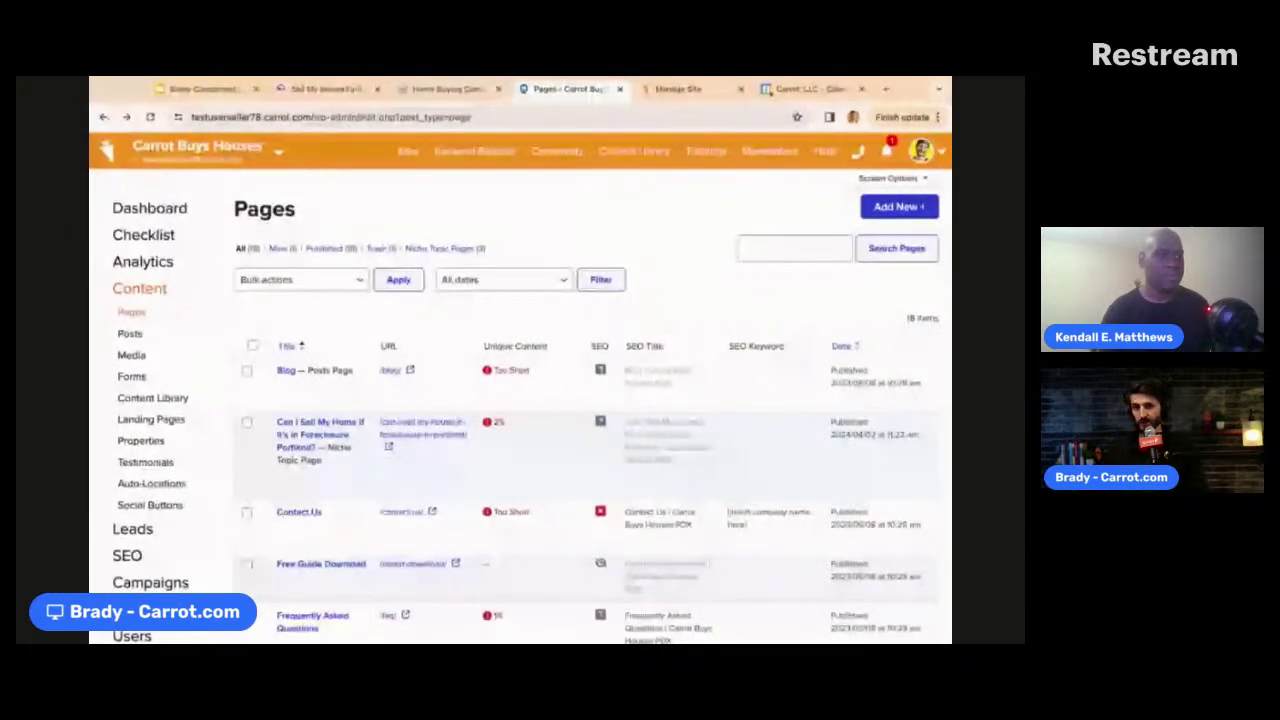
{"action": "key", "text": "ctrl+plus"}
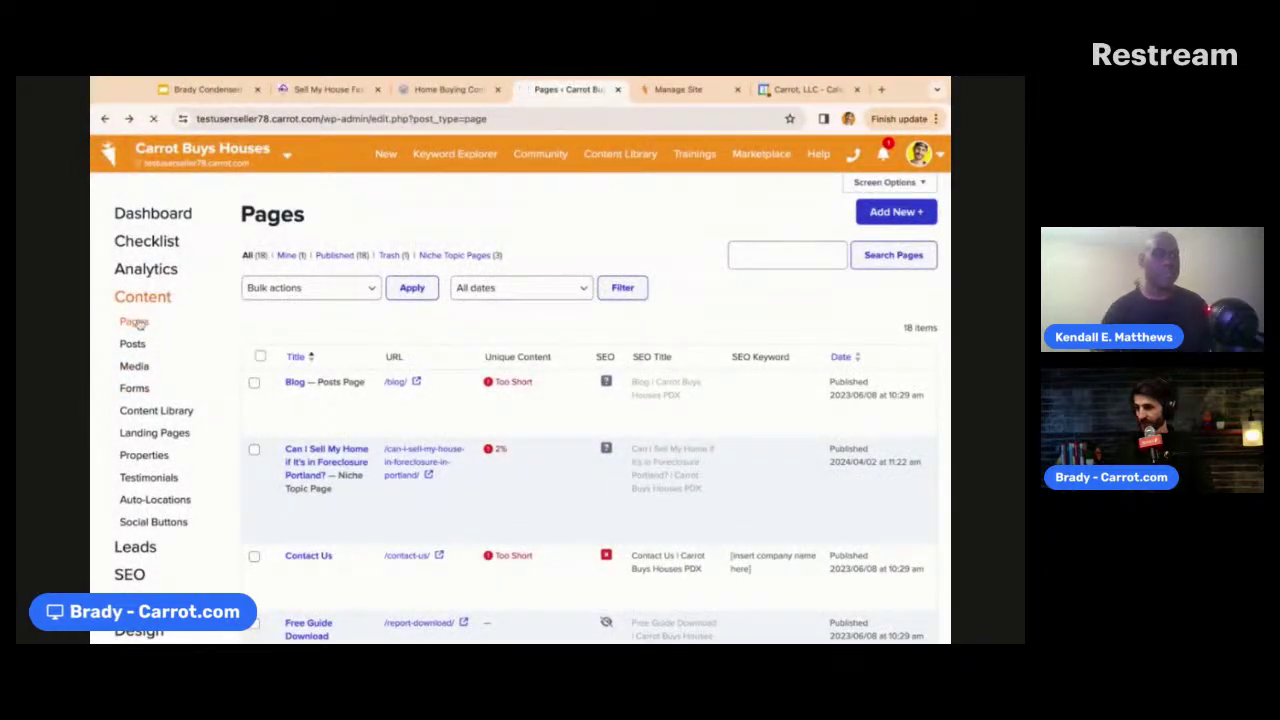
Add a Niche Topic Page with Supporting Posts, choosing the topic "How To Sell a Rental Property with Tenants in [market_city]".
{"action": "left_click", "coordinate": [886, 213]}
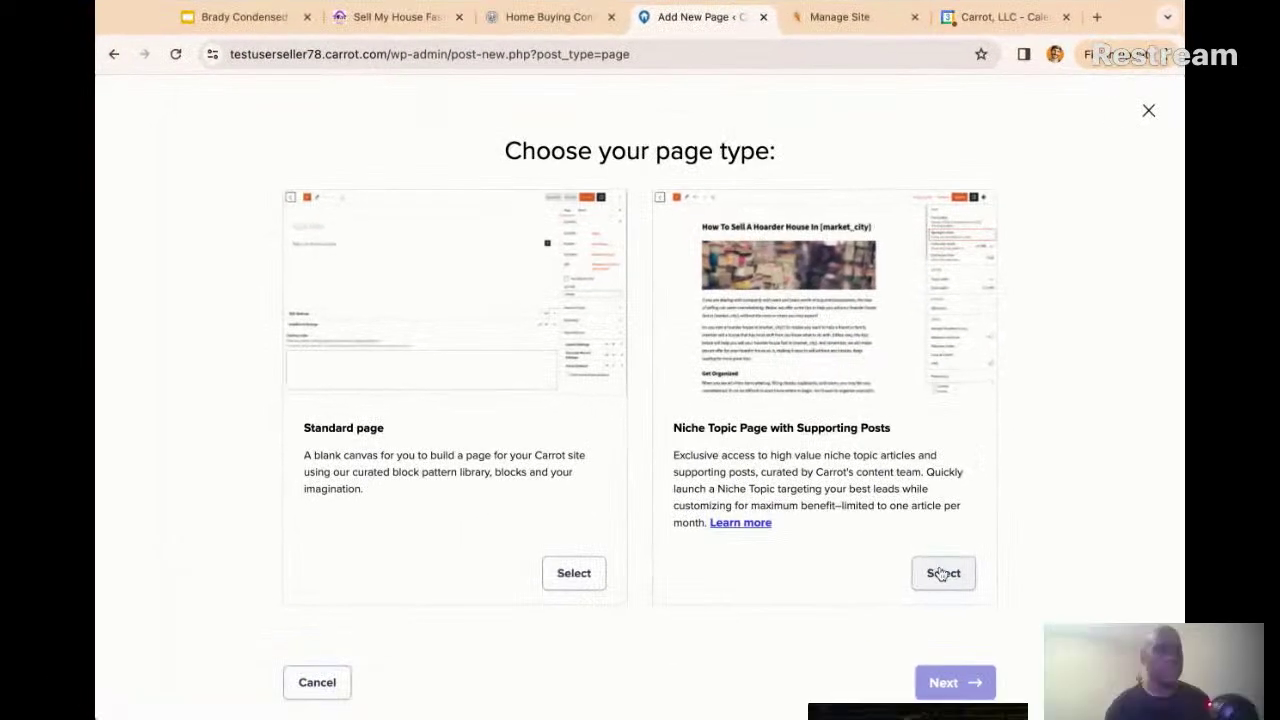
{"action": "left_click", "coordinate": [940, 573]}
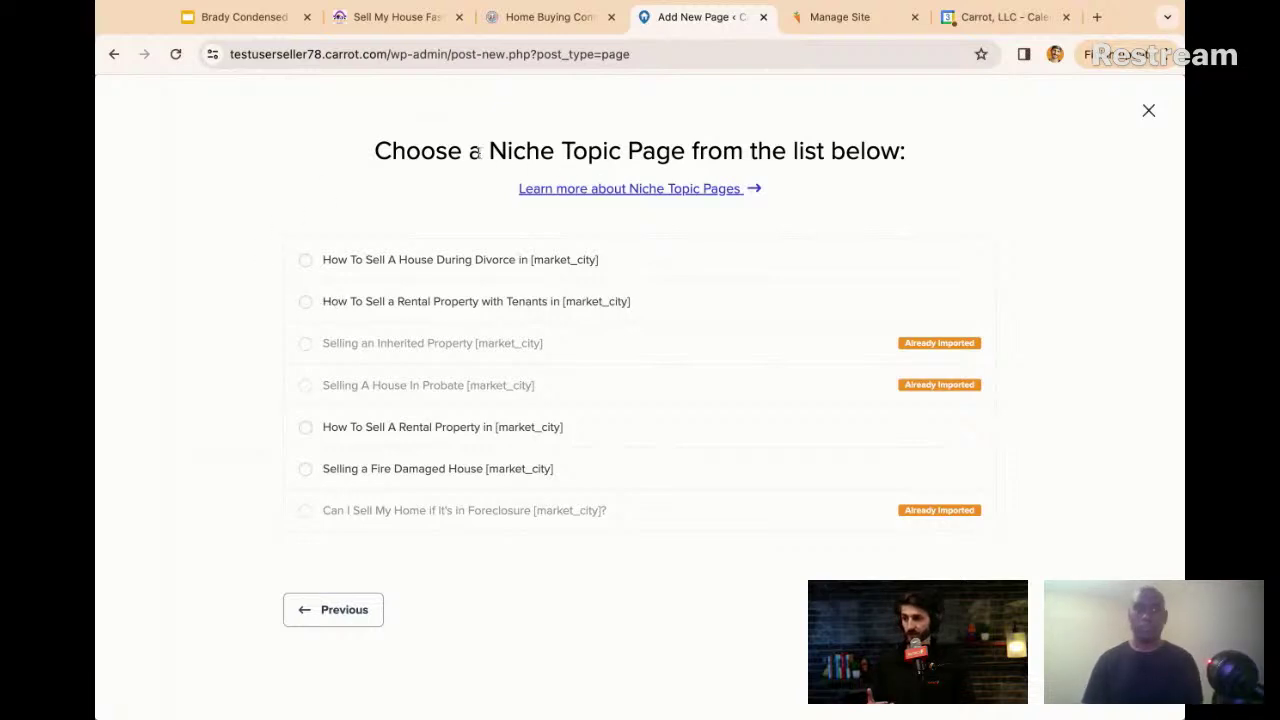
{"action": "left_click_drag", "start_coordinate": [478, 152], "coordinate": [672, 152]}
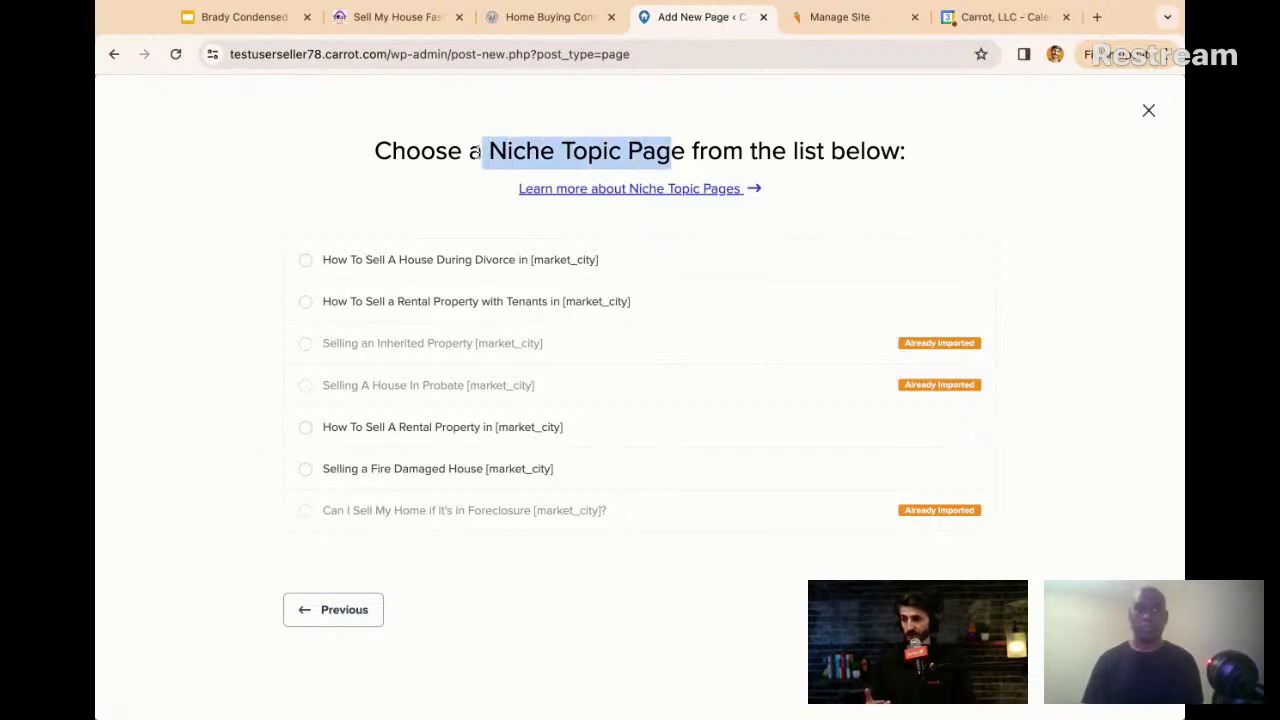
{"action": "left_click", "coordinate": [316, 308]}
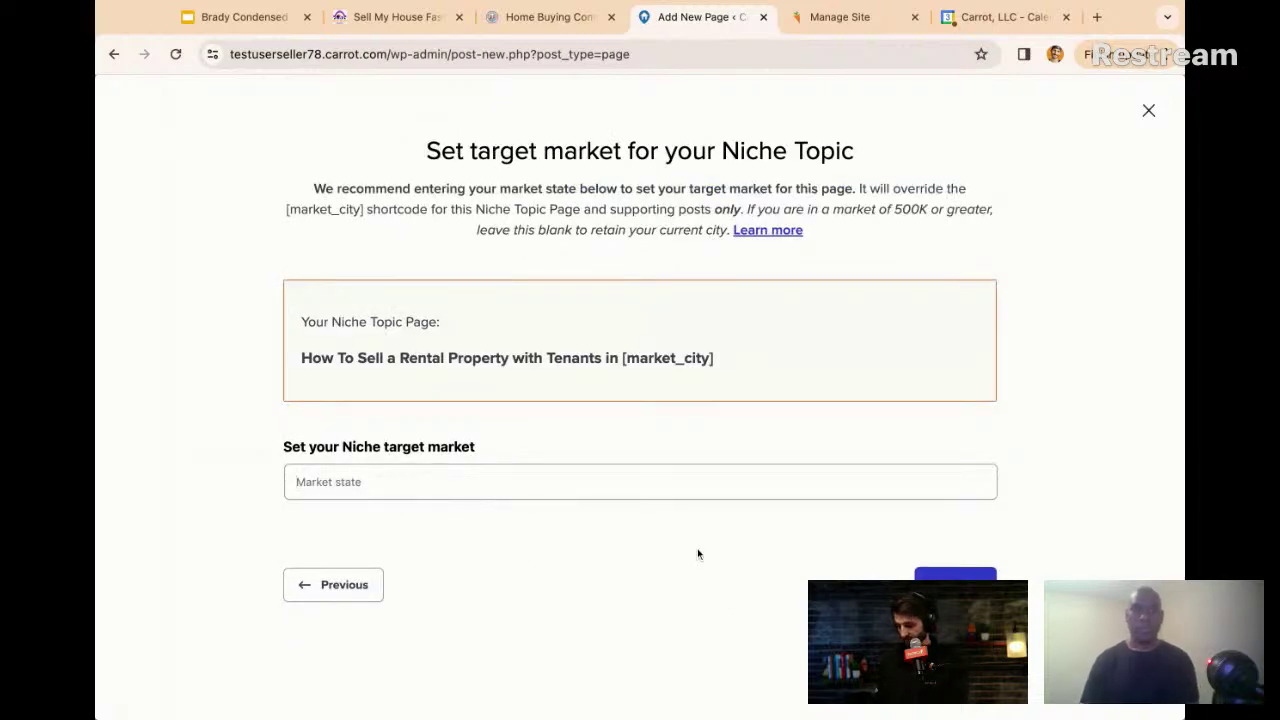
Set the niche target market to Oregon and continue to the supporting posts.
{"action": "type", "text": "Oregon"}
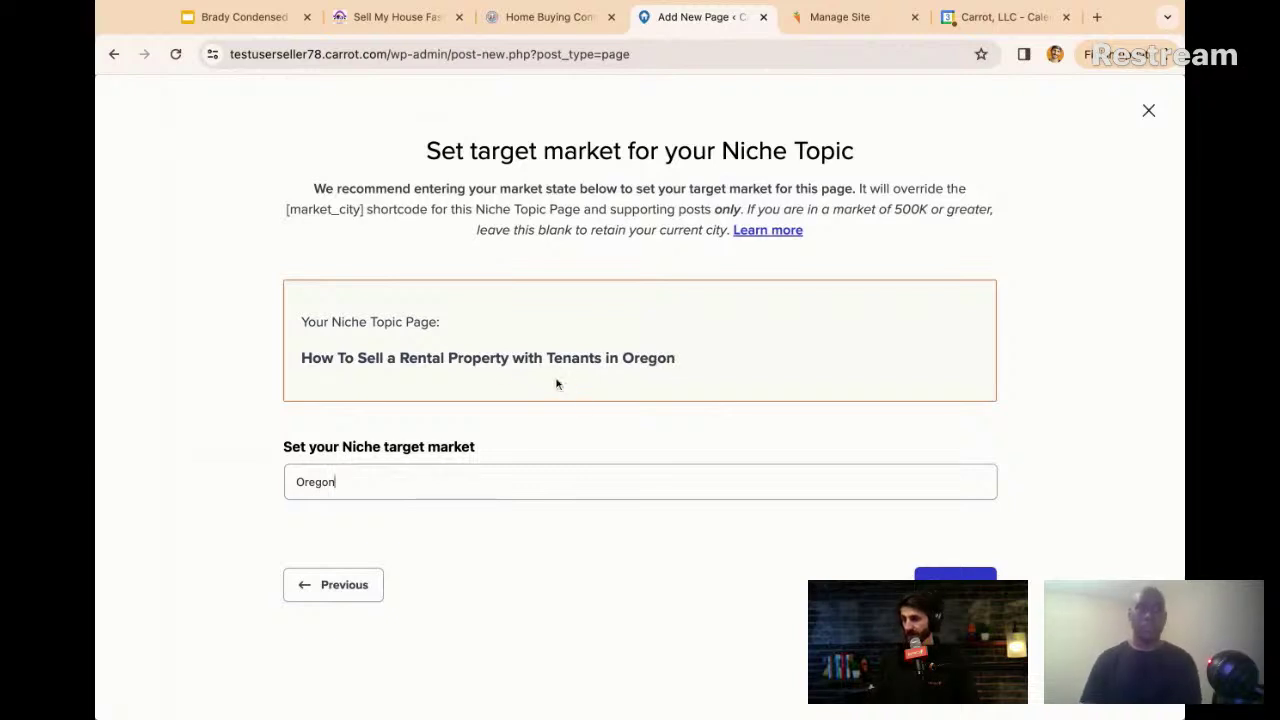
{"action": "left_click_drag", "start_coordinate": [337, 362], "coordinate": [596, 360]}
{"action": "left_click", "coordinate": [955, 575]}
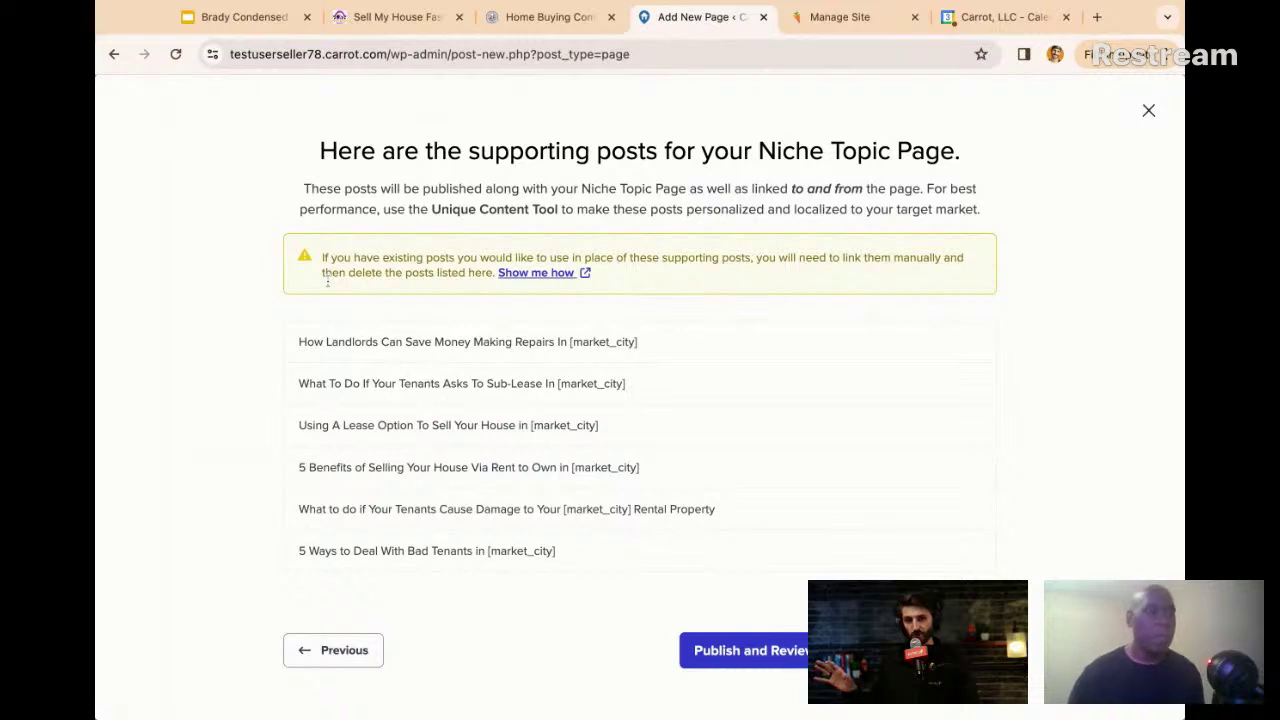
Review the list of supporting posts, and publish them together with the Niche Topic Page for review.
{"action": "left_click_drag", "start_coordinate": [299, 333], "coordinate": [558, 554]}
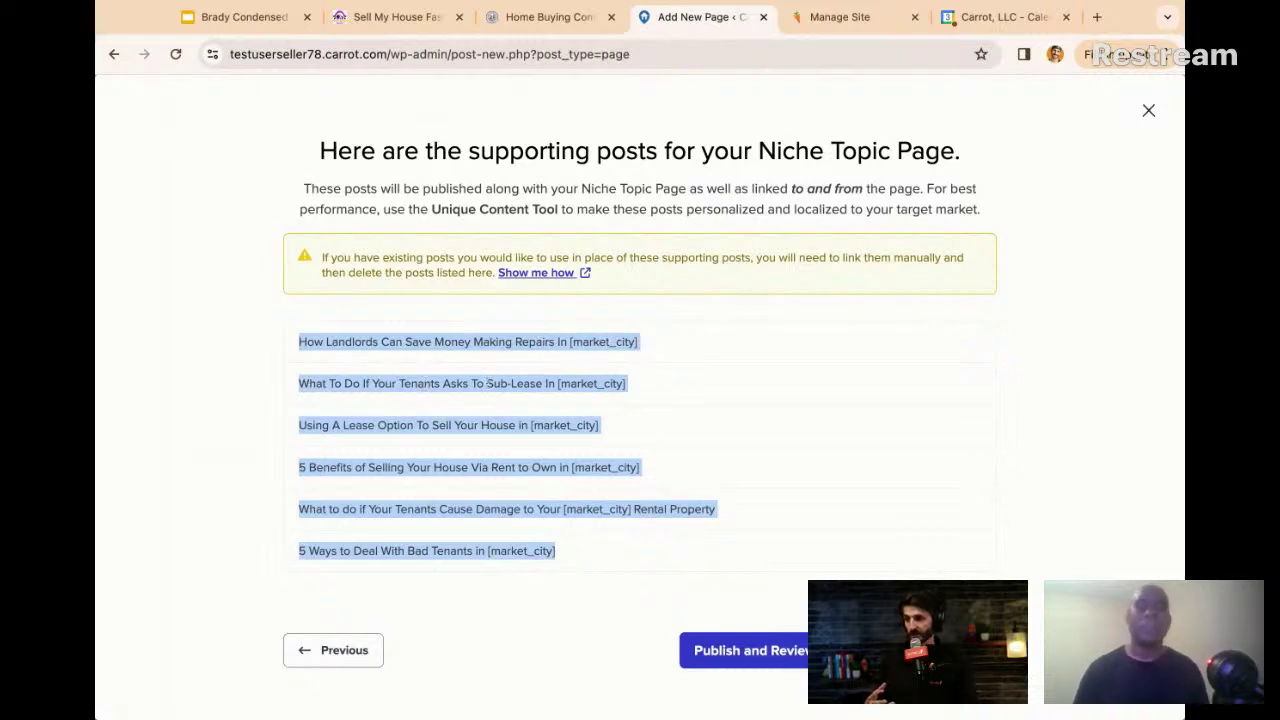
{"action": "left_click", "coordinate": [665, 392]}
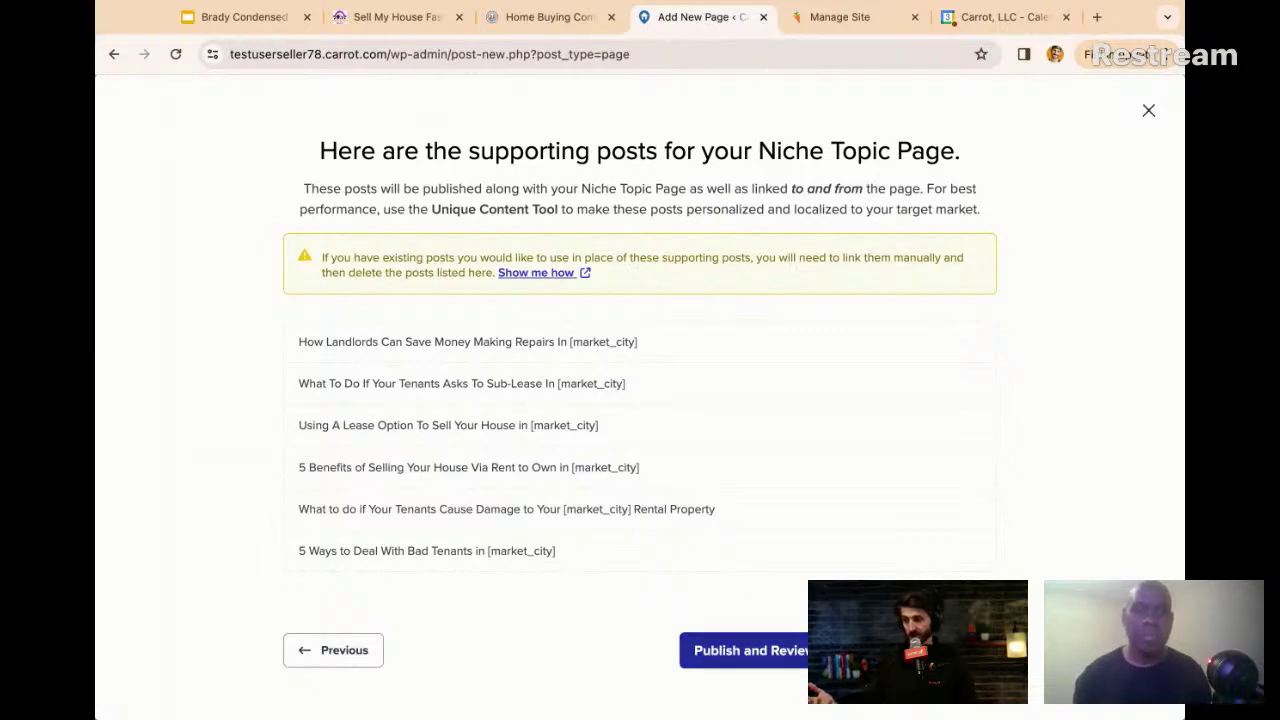
{"action": "left_click", "coordinate": [800, 650]}
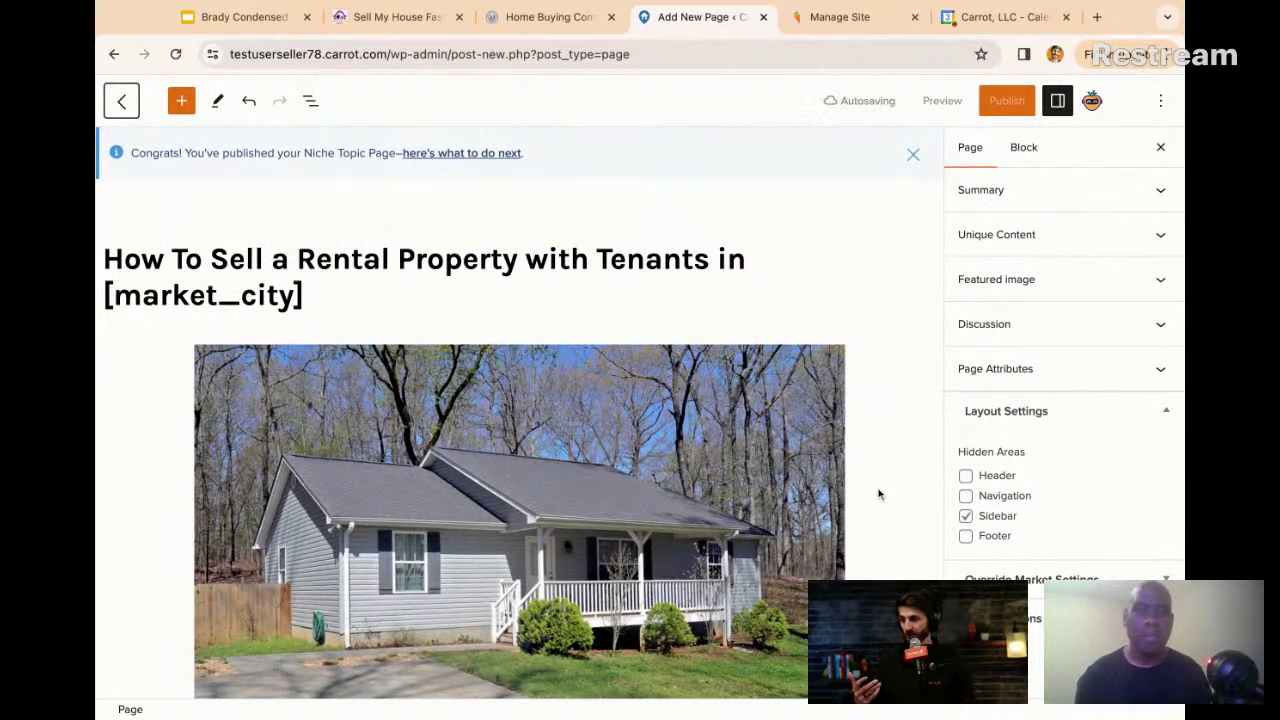
Read through the published rental-property article down to its Related Articles links and closing contact section.
{"action": "scroll", "coordinate": [878, 494], "scroll_direction": "down", "scroll_amount": 1}
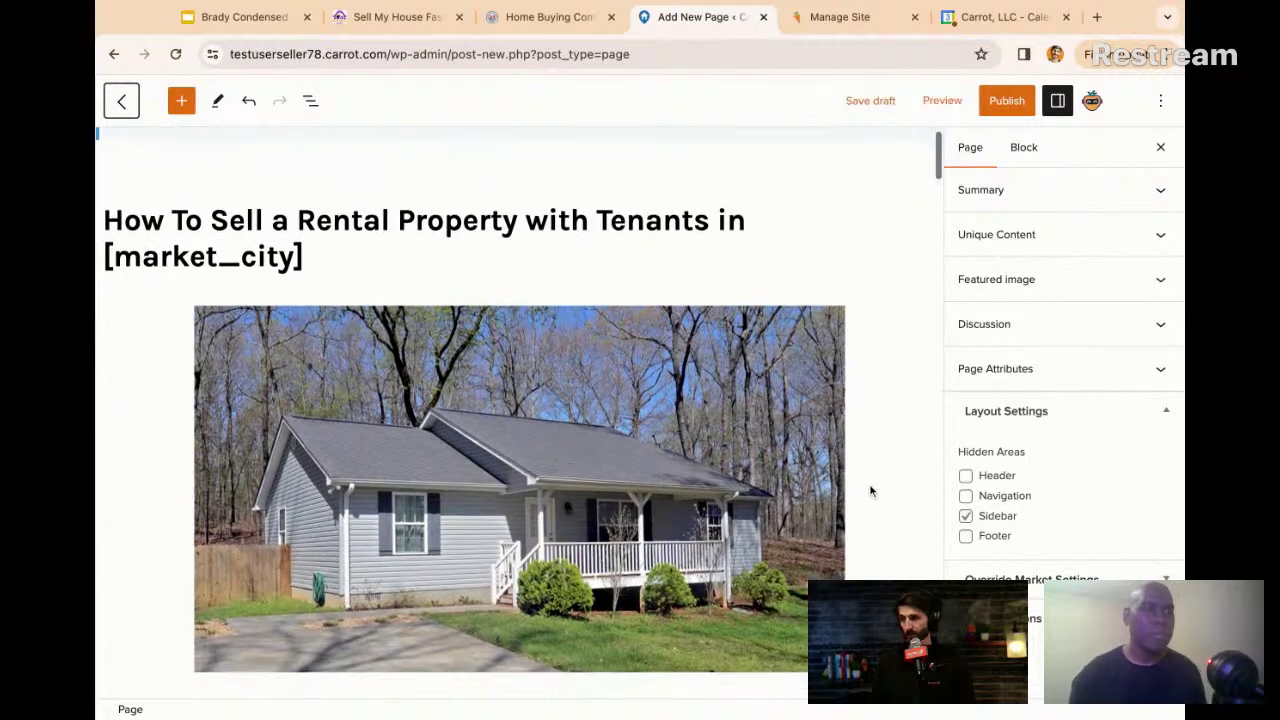
{"action": "scroll", "coordinate": [870, 490], "scroll_direction": "down", "scroll_amount": 1}
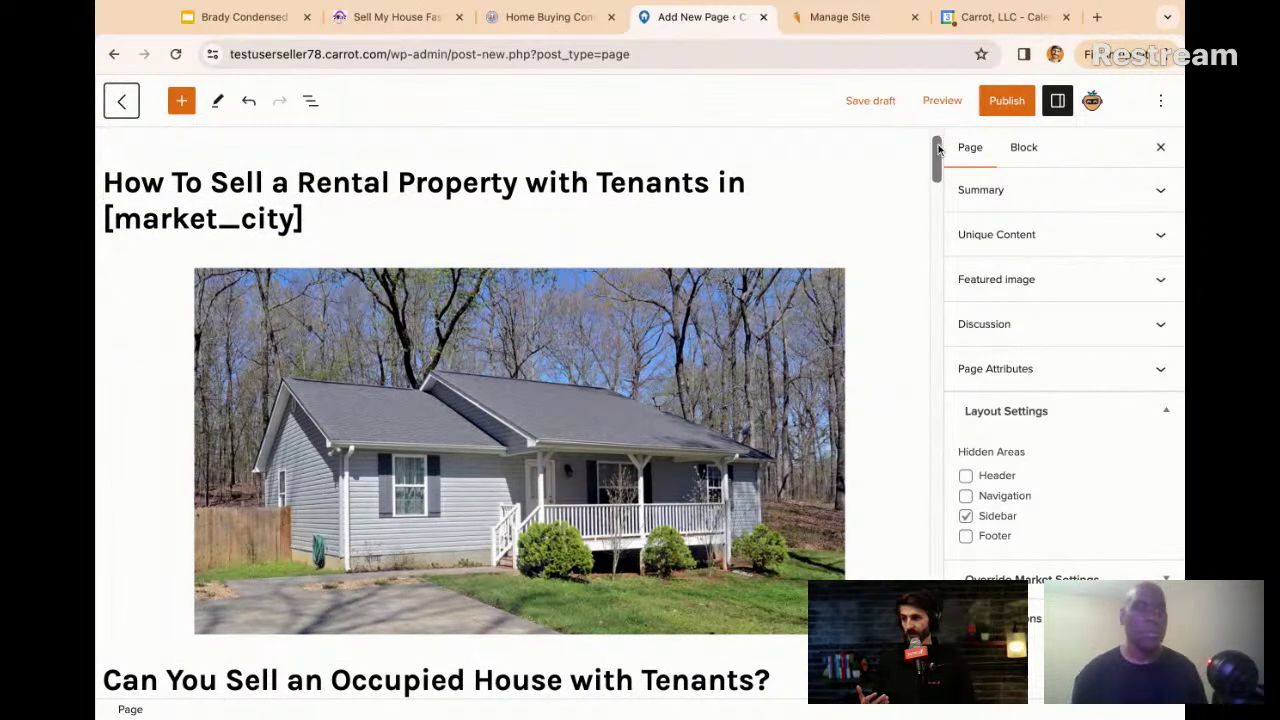
{"action": "scroll", "coordinate": [938, 148], "scroll_direction": "down", "scroll_amount": 4}
{"action": "scroll", "coordinate": [938, 148], "scroll_direction": "down", "scroll_amount": 15}
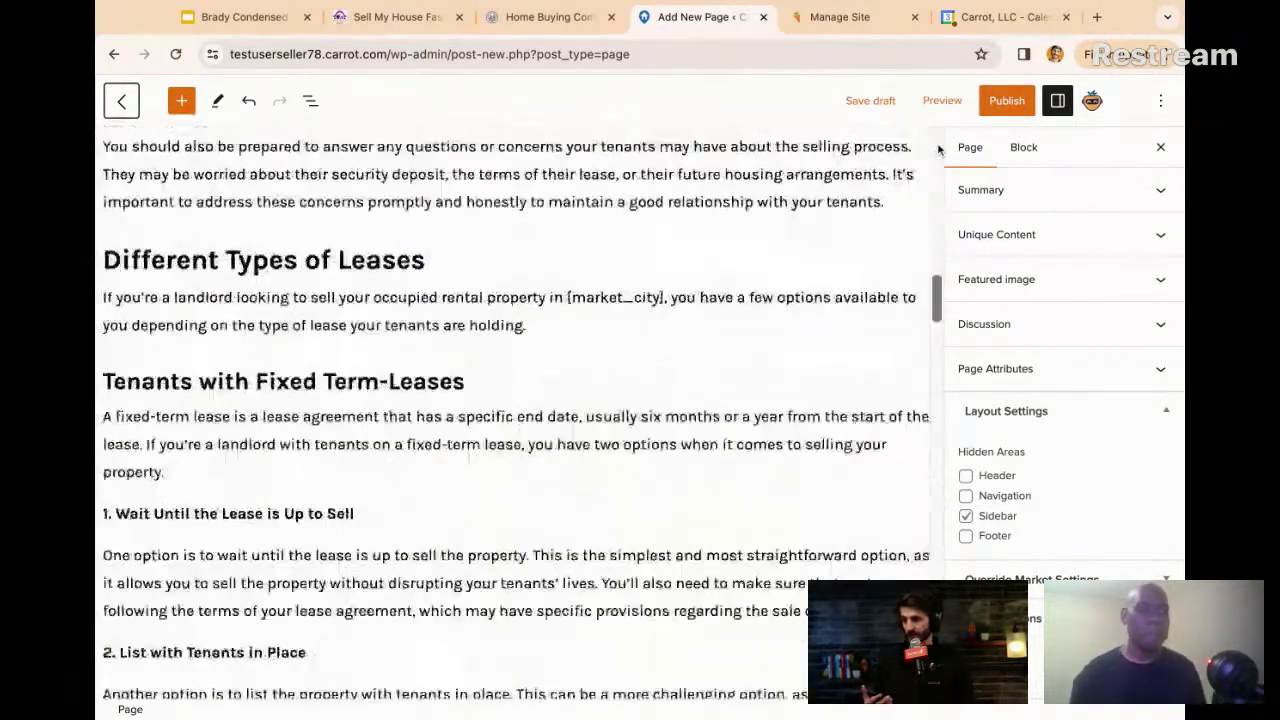
{"action": "scroll", "coordinate": [516, 410], "scroll_direction": "down", "scroll_amount": 20}
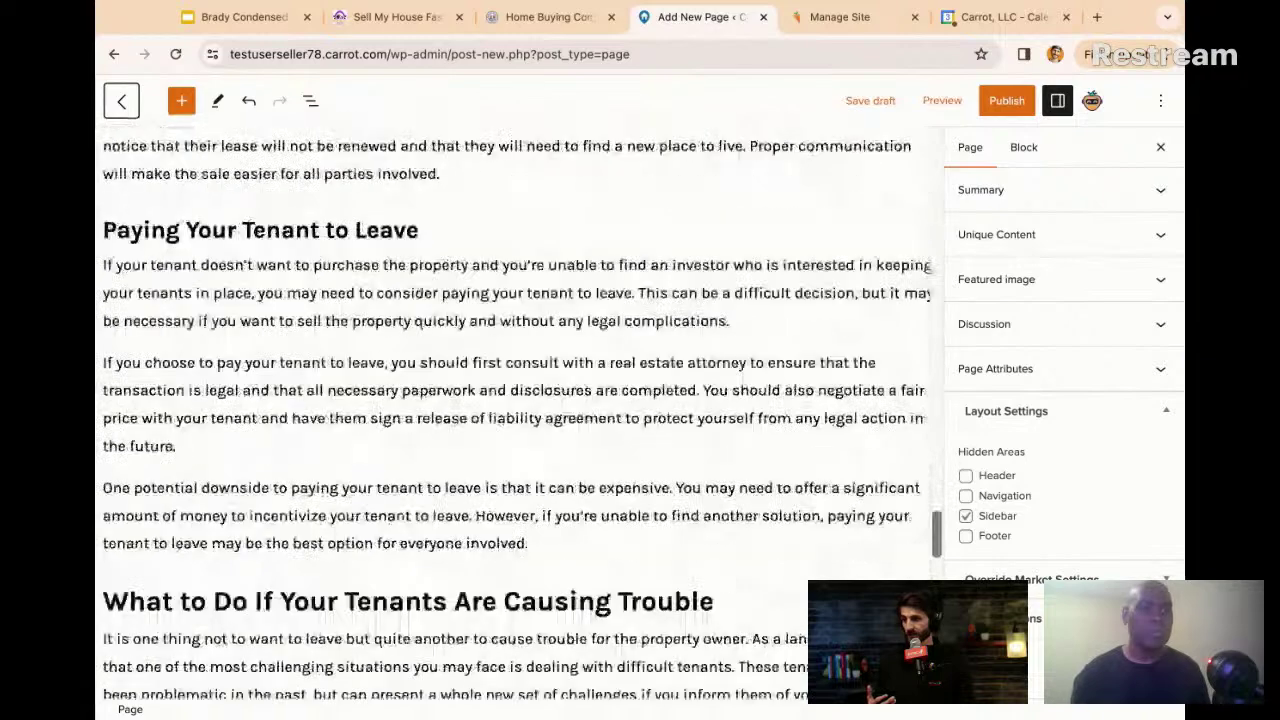
{"action": "scroll", "coordinate": [380, 378], "scroll_direction": "down", "scroll_amount": 6}
{"action": "scroll", "coordinate": [380, 378], "scroll_direction": "up", "scroll_amount": 2}
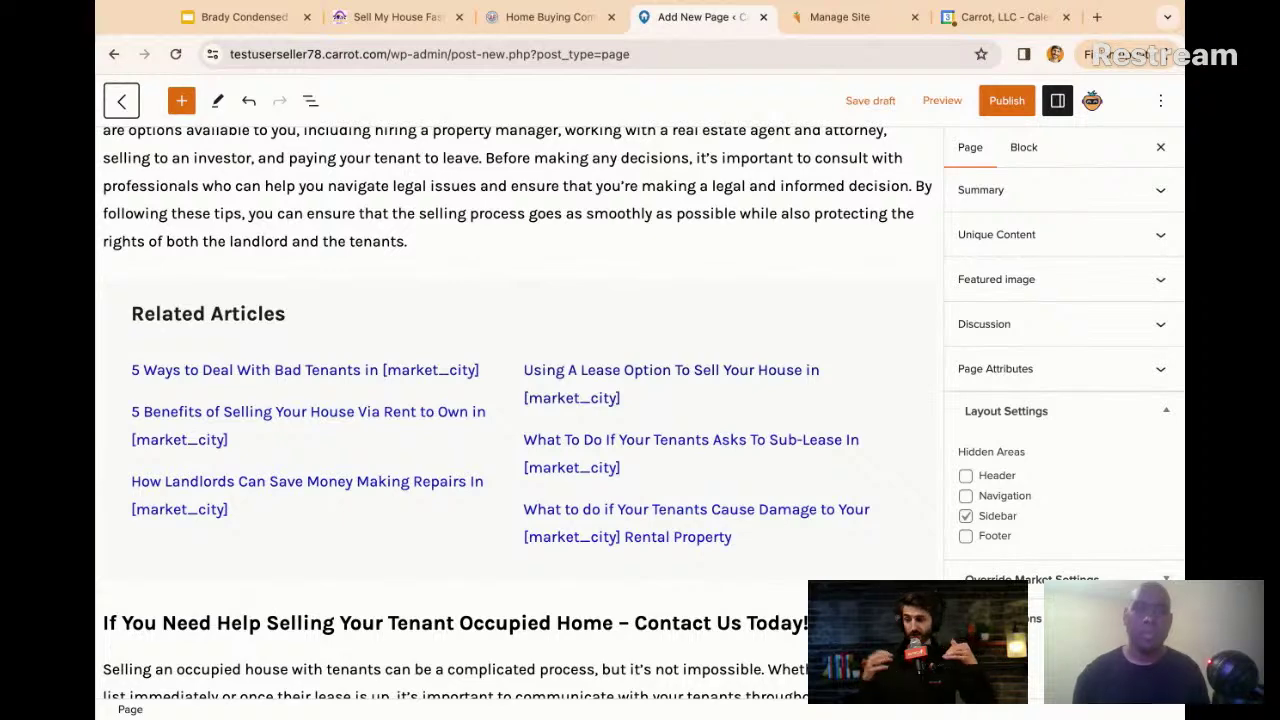
{"action": "scroll", "coordinate": [518, 350], "scroll_direction": "down", "scroll_amount": 3}
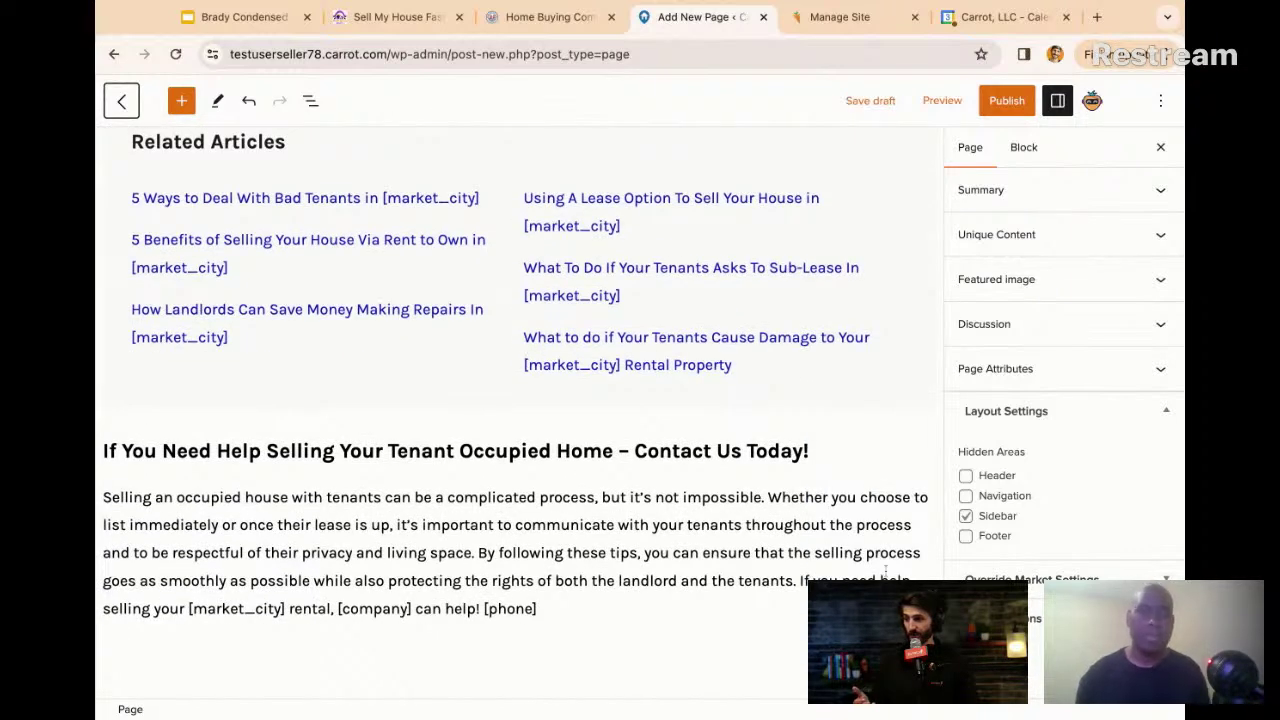
{"action": "scroll", "coordinate": [471, 484], "scroll_direction": "down", "scroll_amount": 1}
{"action": "scroll", "coordinate": [471, 484], "scroll_direction": "up", "scroll_amount": 3}
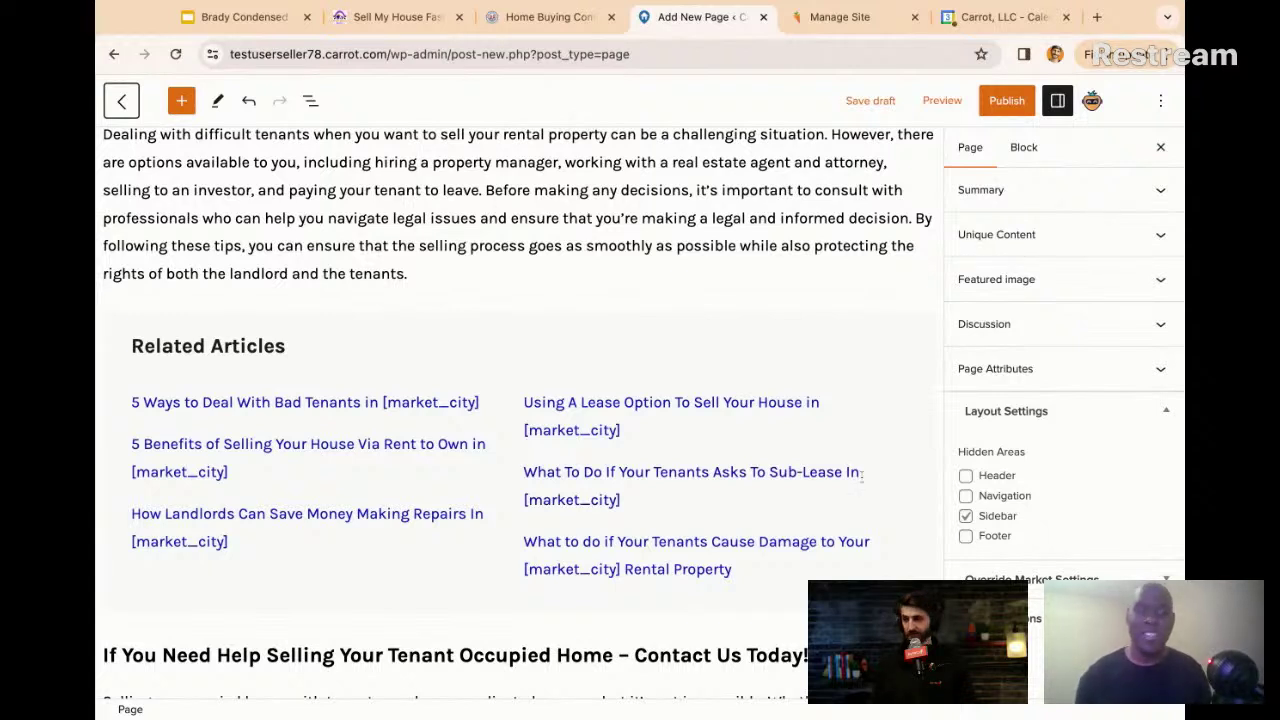
Select the difficult-tenants paragraph above Related Articles and examine the "What to Do If Your Tenants Are Causing Trouble" section.
{"action": "left_click", "coordinate": [648, 326]}
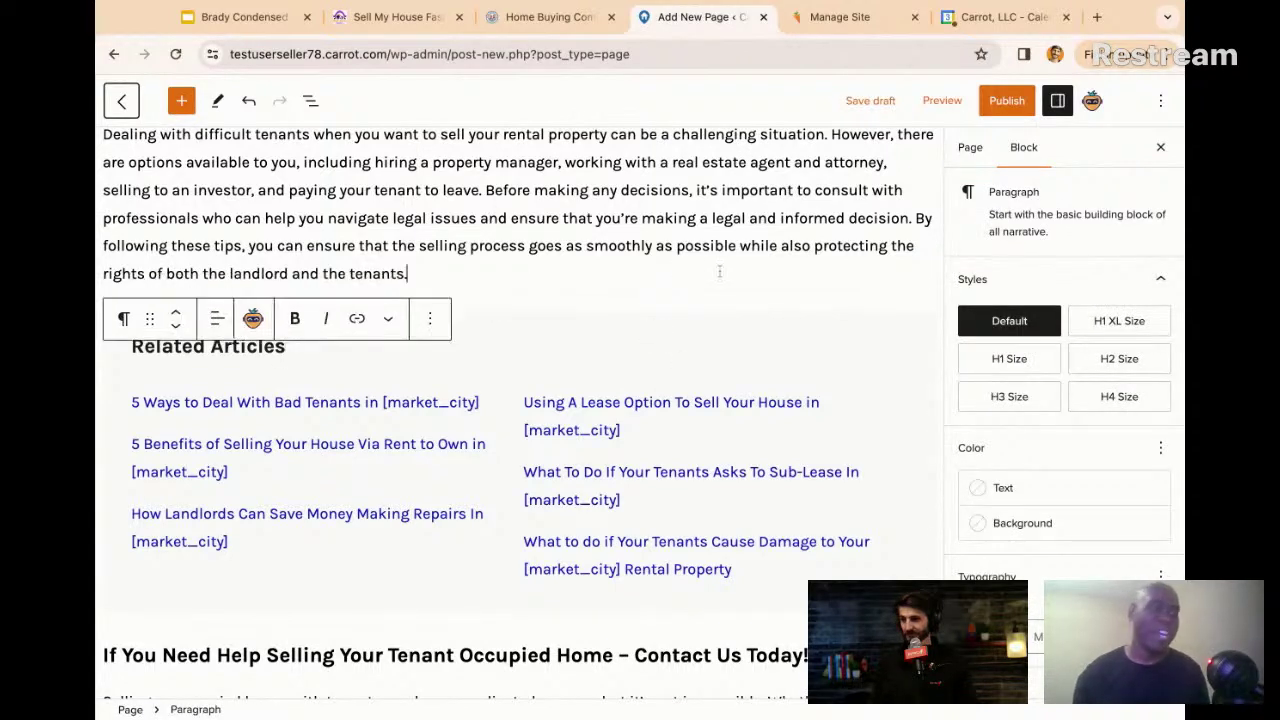
{"action": "double_click", "coordinate": [808, 220]}
{"action": "left_click", "coordinate": [453, 220]}
{"action": "scroll", "coordinate": [453, 220], "scroll_direction": "up", "scroll_amount": 3}
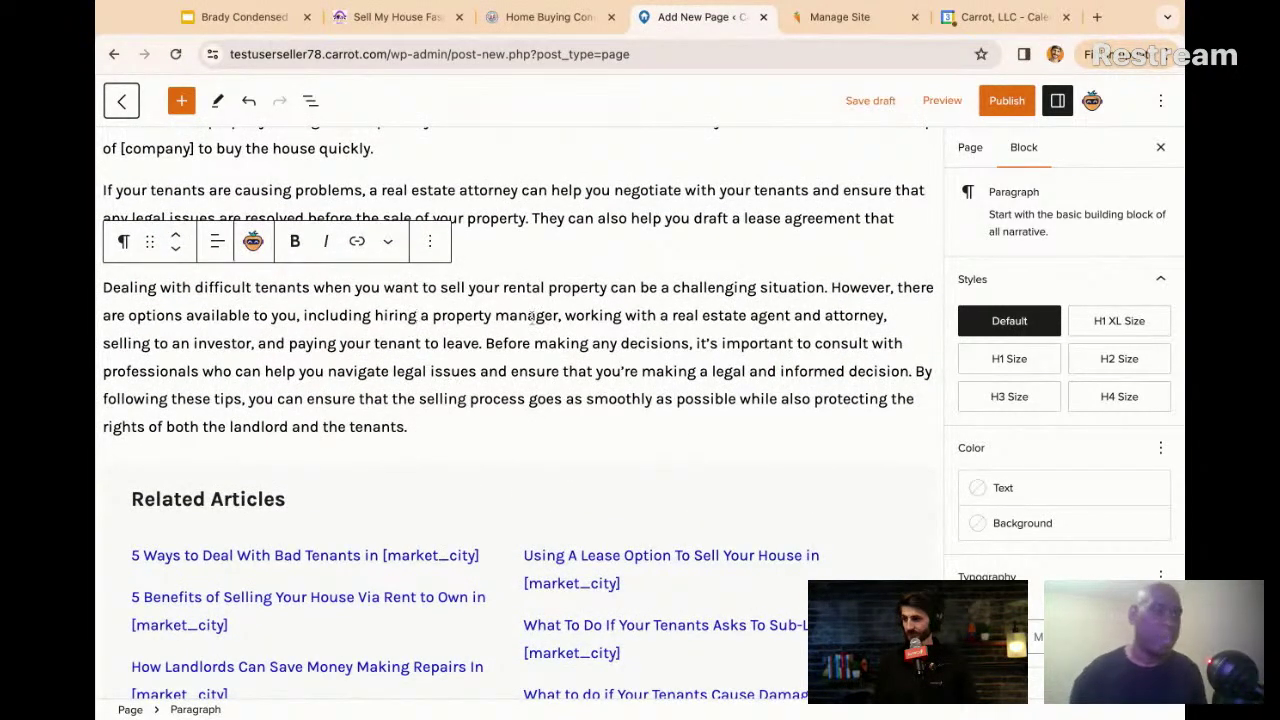
{"action": "scroll", "coordinate": [531, 317], "scroll_direction": "up", "scroll_amount": 3}
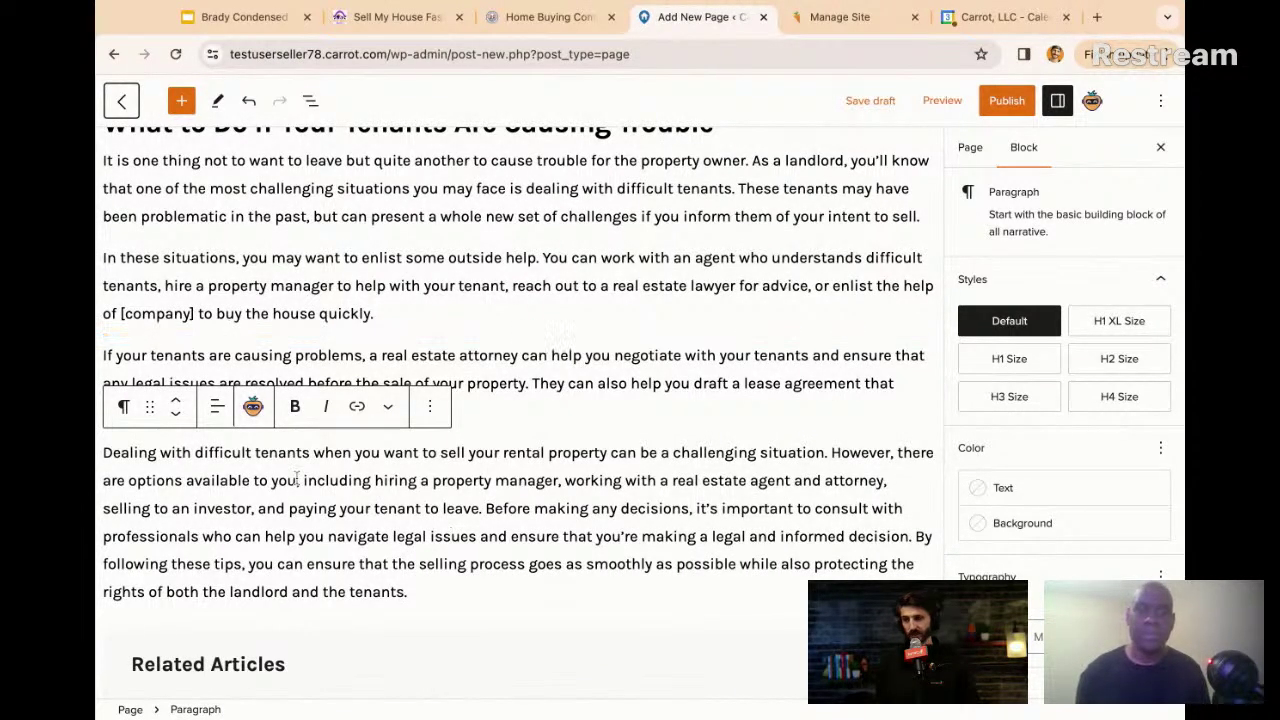
{"action": "scroll", "coordinate": [549, 470], "scroll_direction": "up", "scroll_amount": 3}
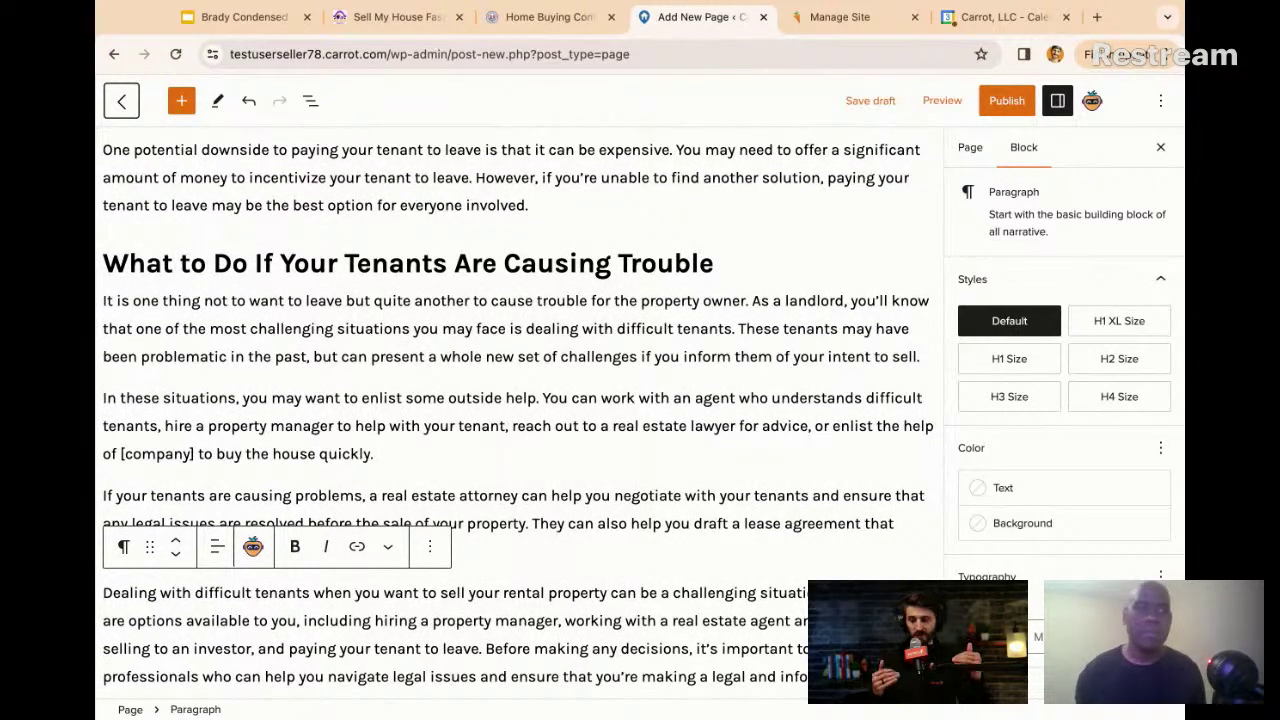
{"action": "mouse_move", "coordinate": [519, 474]}
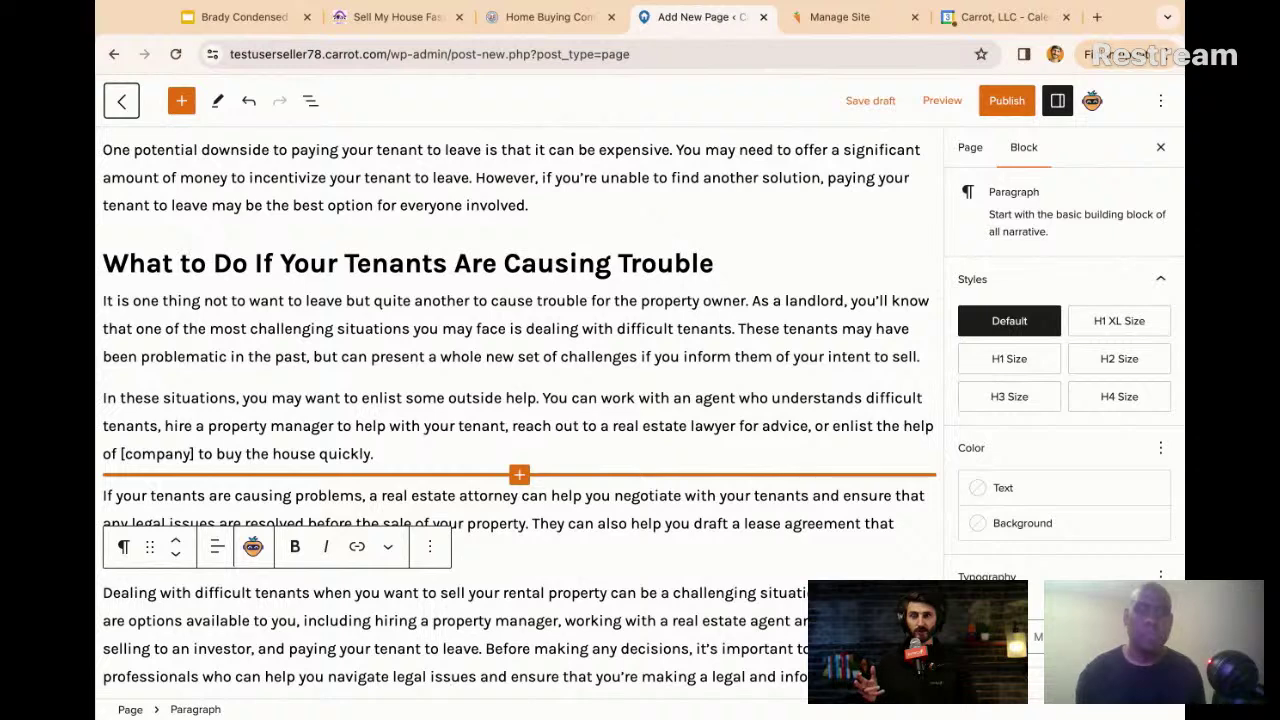
Generate an AI rewrite of the "Dealing with difficult tenants" paragraph above Related Articles.
{"action": "left_click", "coordinate": [376, 453]}
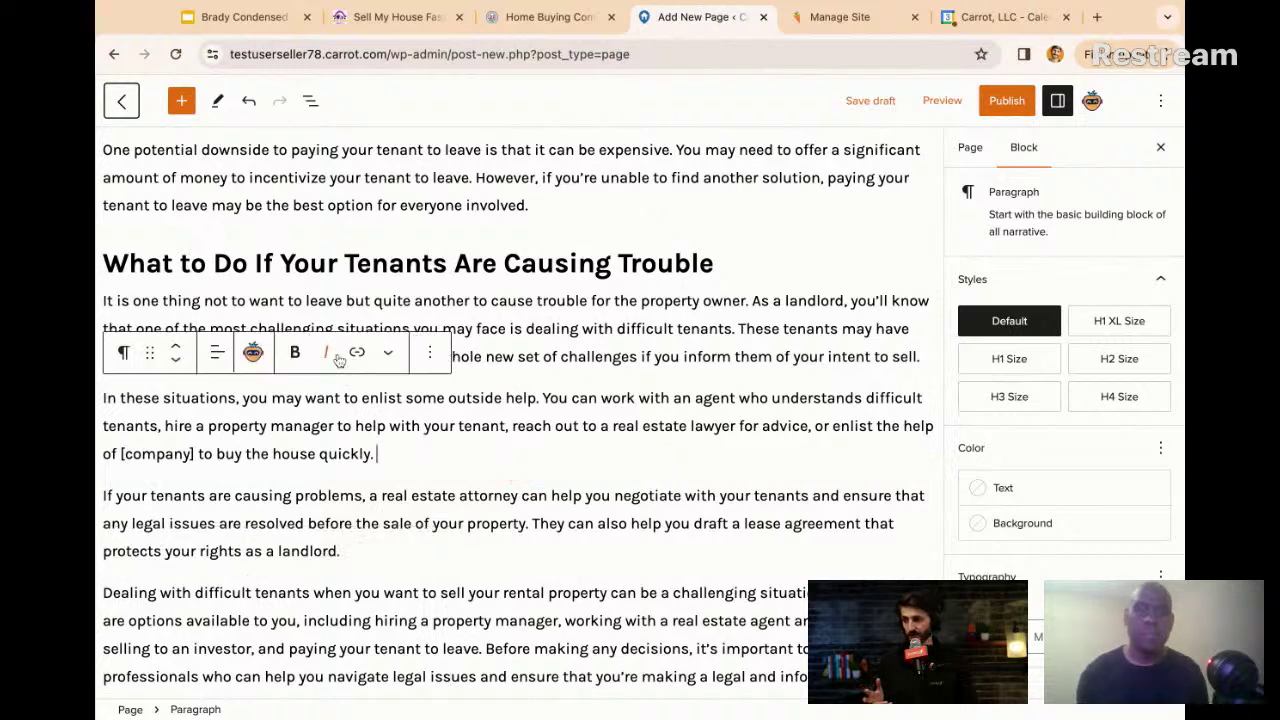
{"action": "scroll", "coordinate": [397, 542], "scroll_direction": "down", "scroll_amount": 1}
{"action": "scroll", "coordinate": [397, 524], "scroll_direction": "down", "scroll_amount": 2}
{"action": "left_click", "coordinate": [397, 521]}
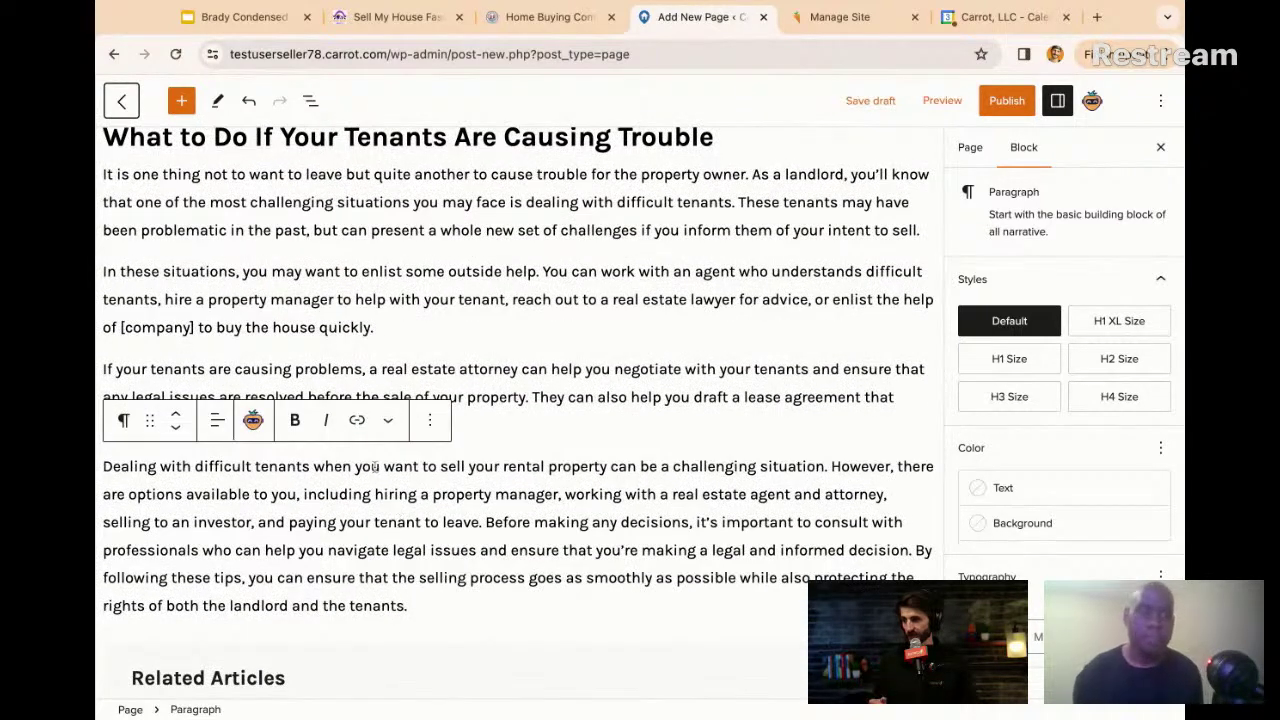
{"action": "left_click", "coordinate": [253, 422]}
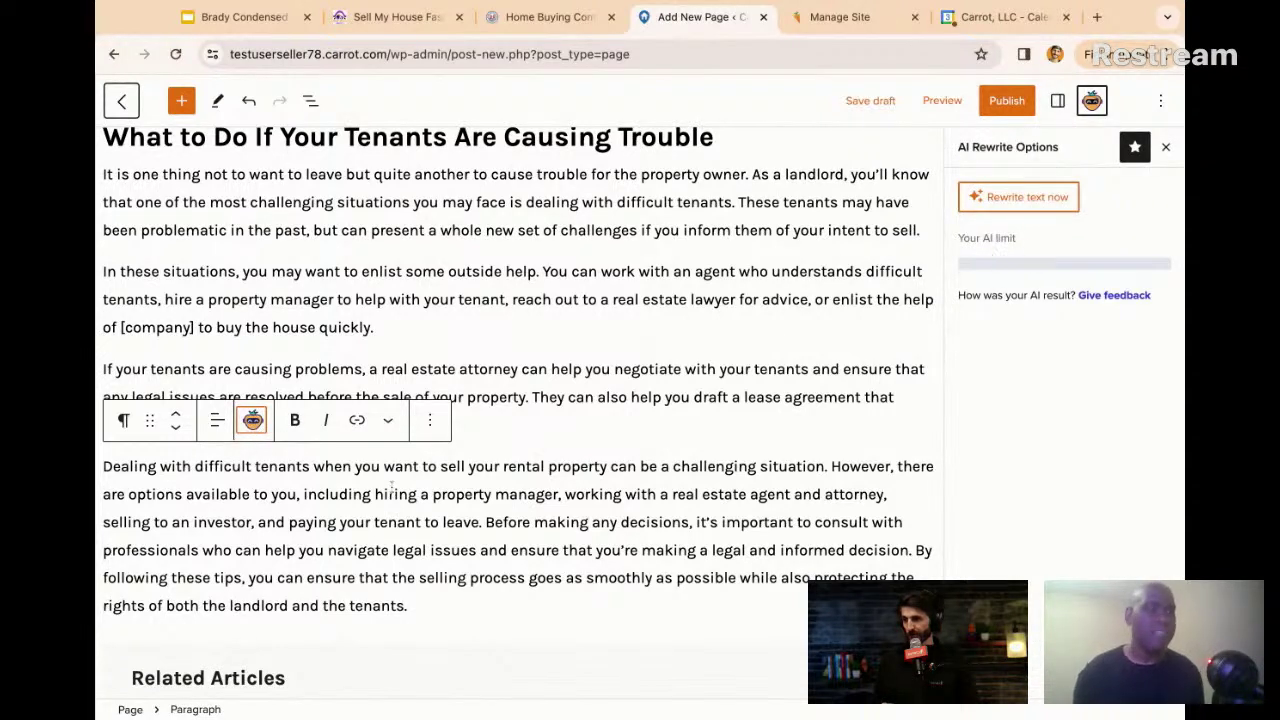
{"action": "left_click", "coordinate": [986, 196]}
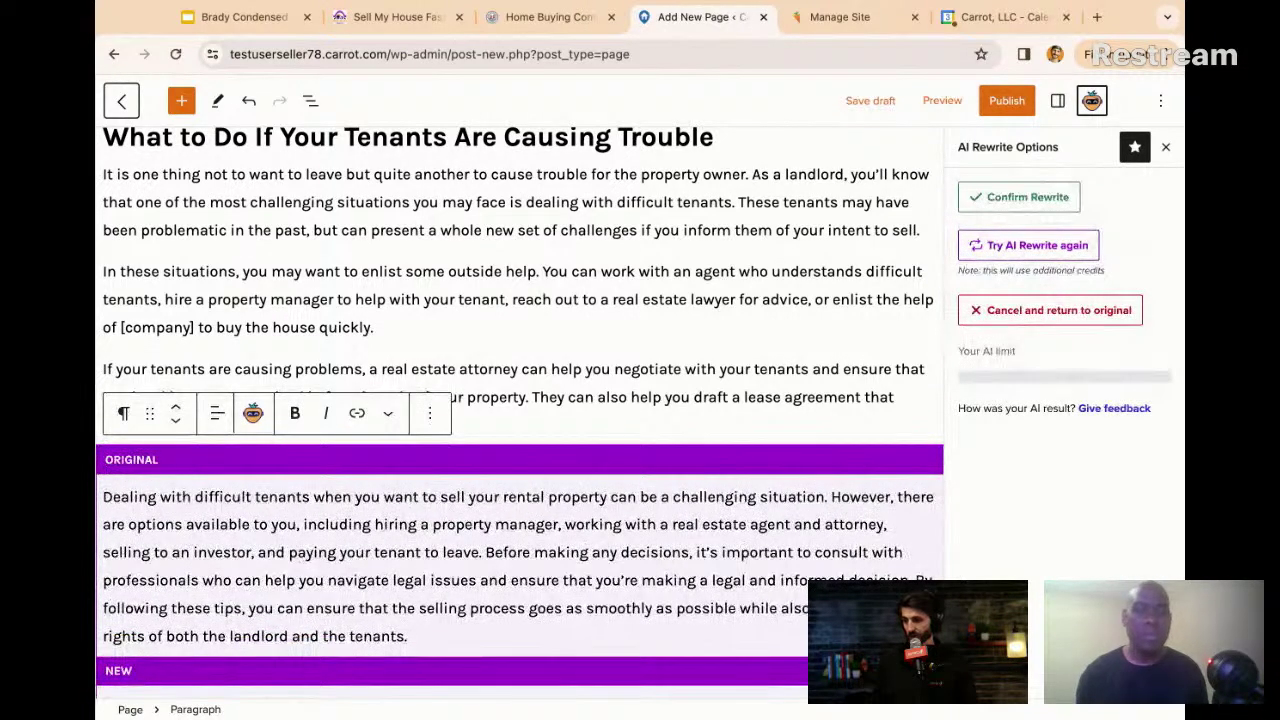
Compare the original and new versions of the rewritten paragraph, and leave the editor for the site's Pages list.
{"action": "scroll", "coordinate": [504, 460], "scroll_direction": "down", "scroll_amount": 5}
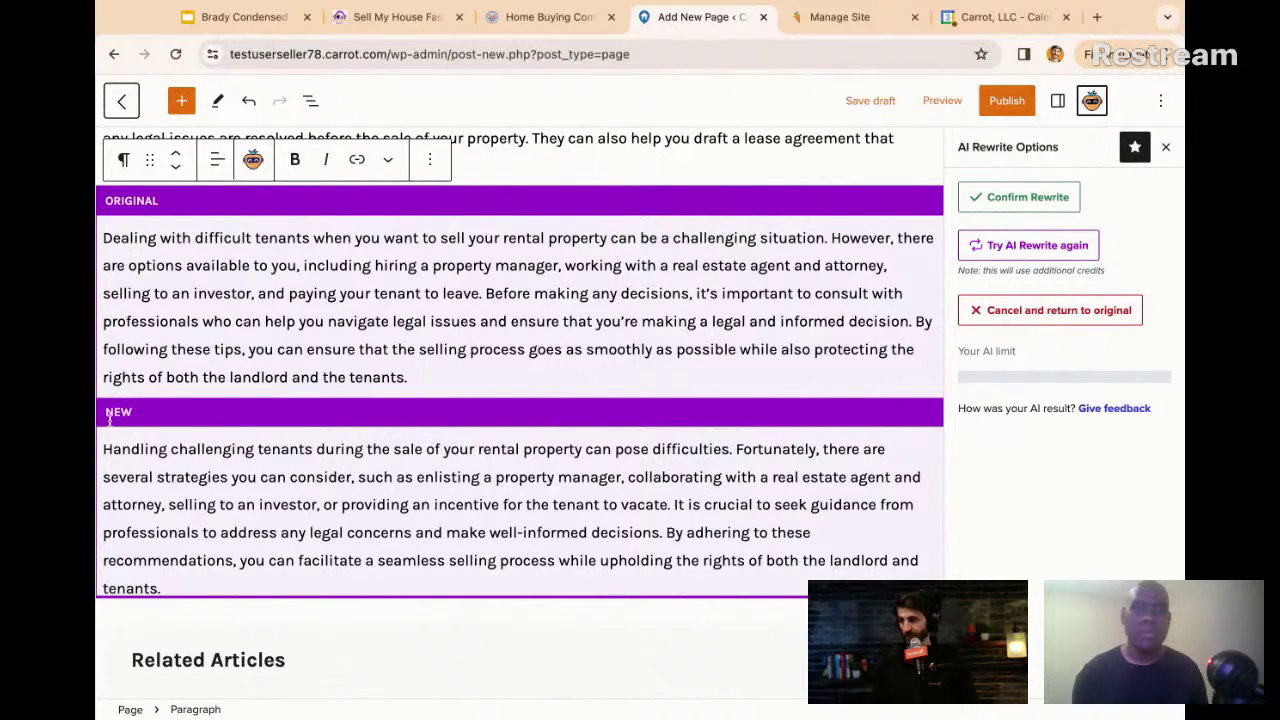
{"action": "scroll", "coordinate": [604, 358], "scroll_direction": "up", "scroll_amount": 5}
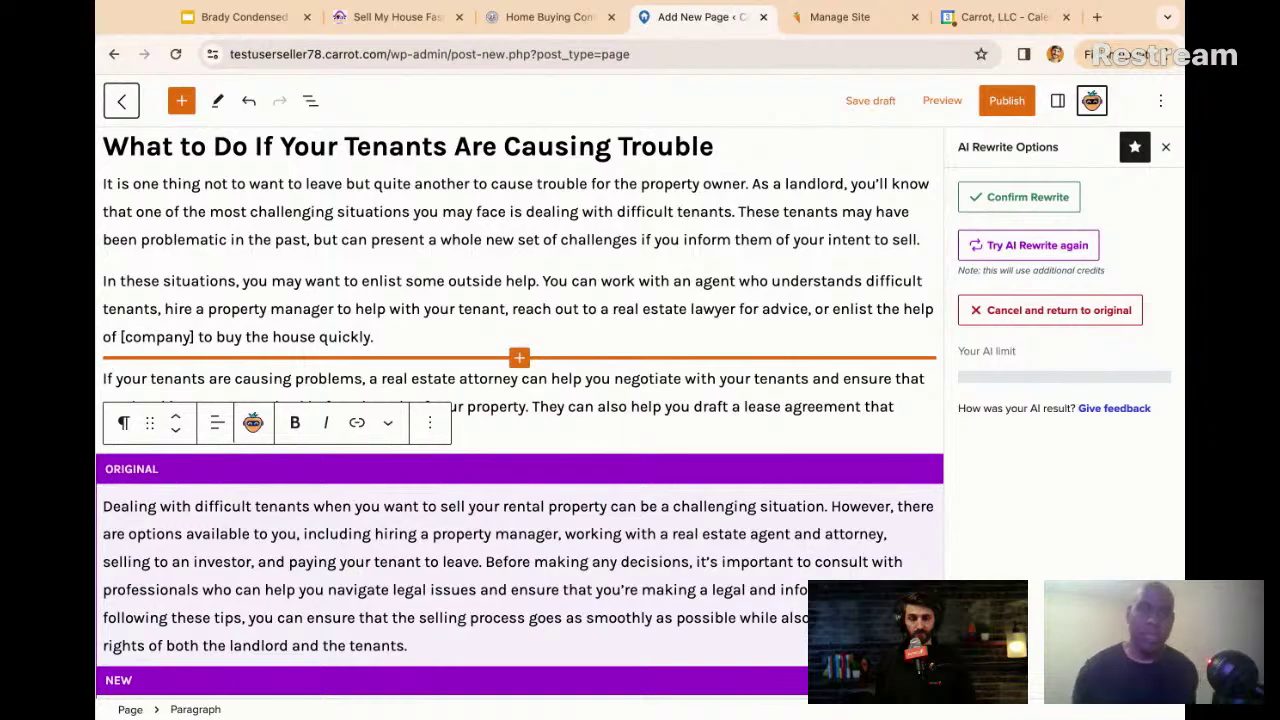
{"action": "scroll", "coordinate": [519, 400], "scroll_direction": "up", "scroll_amount": 5}
{"action": "scroll", "coordinate": [519, 400], "scroll_direction": "up", "scroll_amount": 20}
{"action": "scroll", "coordinate": [415, 219], "scroll_direction": "up", "scroll_amount": 3}
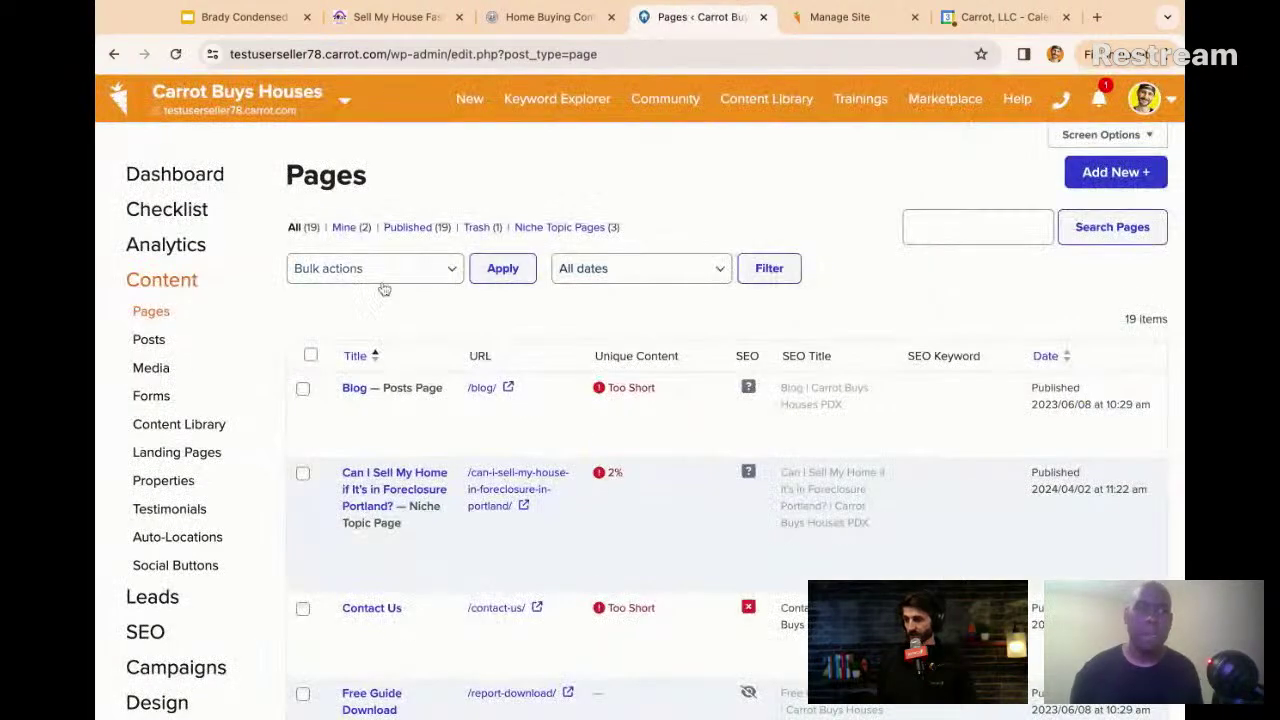
View the site's SEO Domain Overview and Campaigns sections, and return to the Pages list under Content.
{"action": "left_click", "coordinate": [160, 636]}
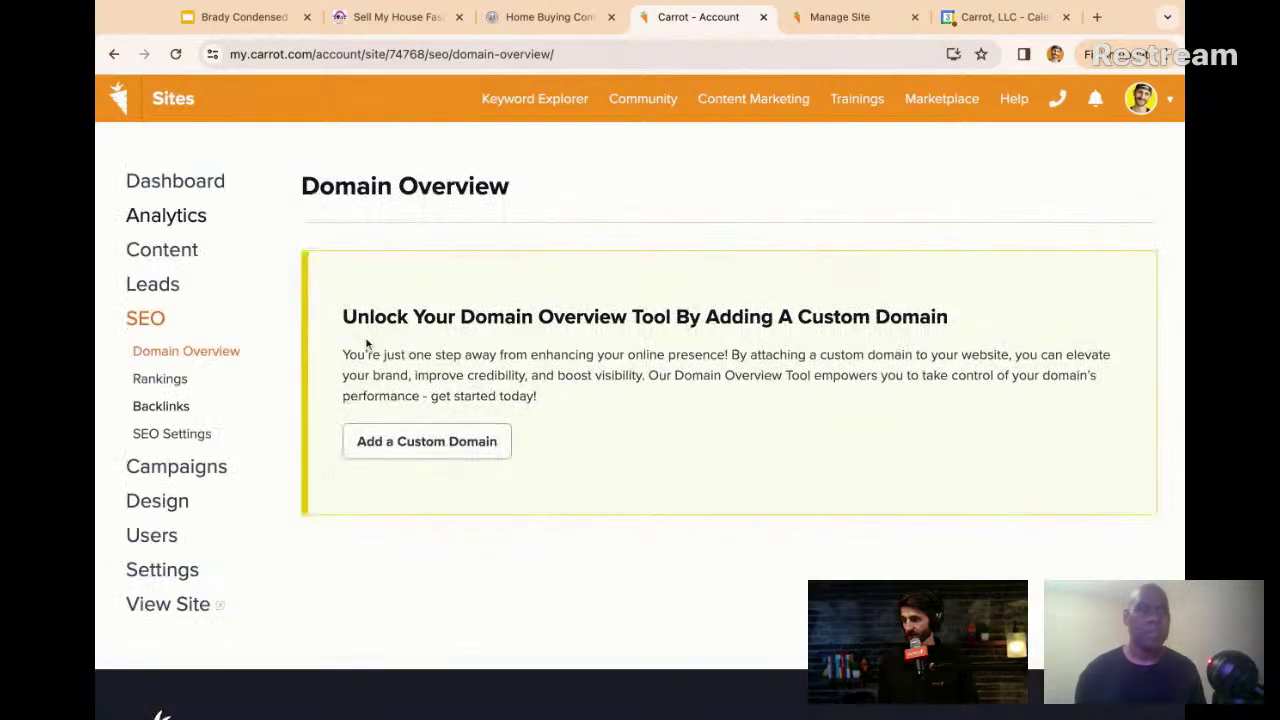
{"action": "left_click", "coordinate": [163, 478]}
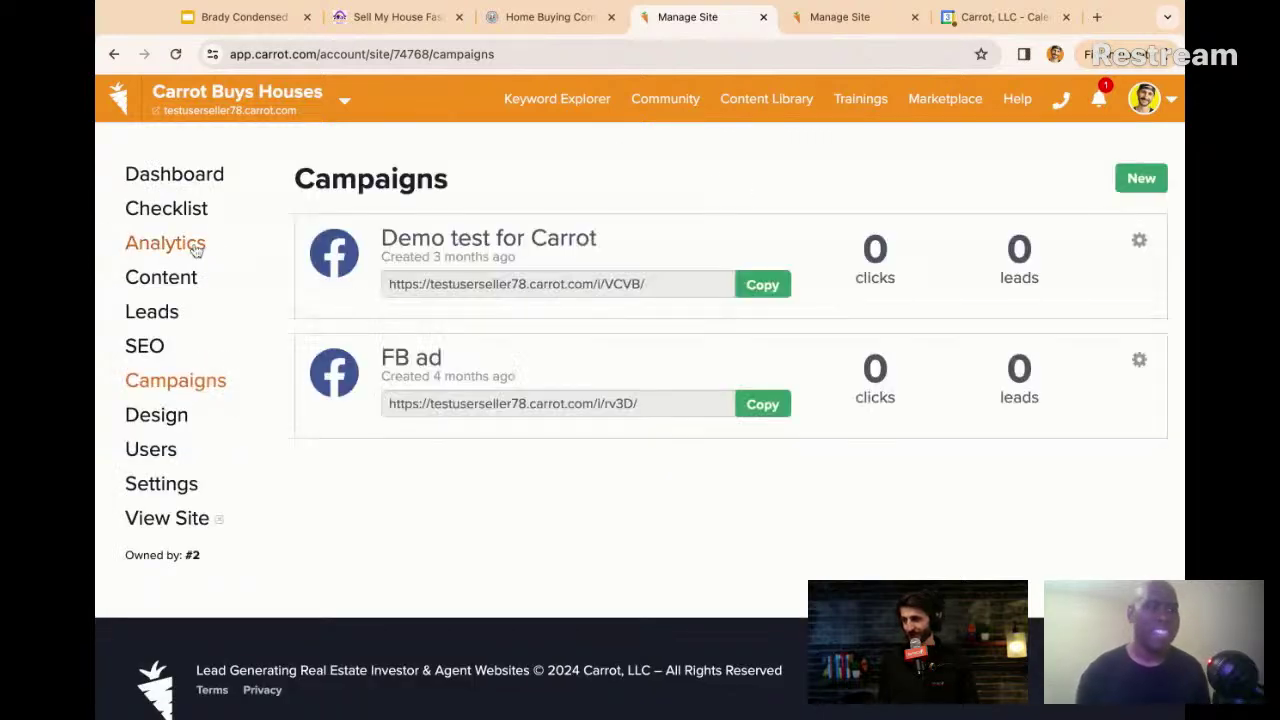
{"action": "left_click", "coordinate": [168, 281]}
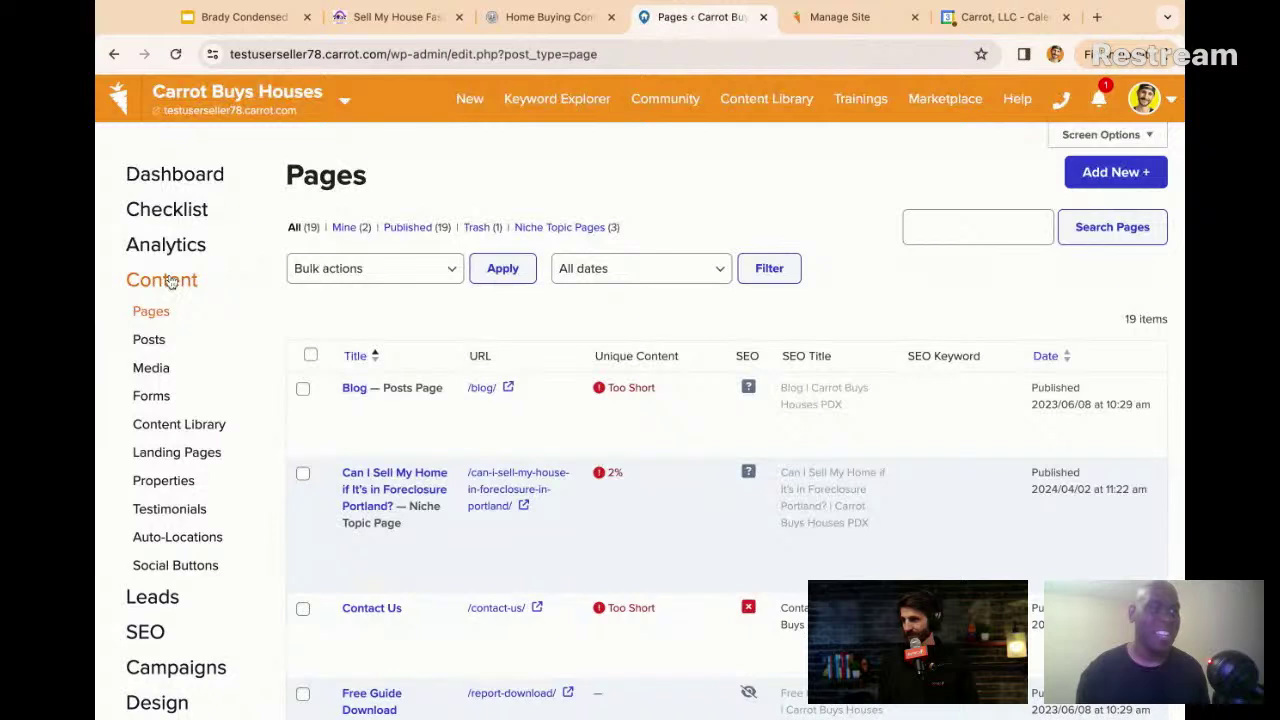
{"action": "scroll", "coordinate": [170, 283], "scroll_direction": "down", "scroll_amount": 1}
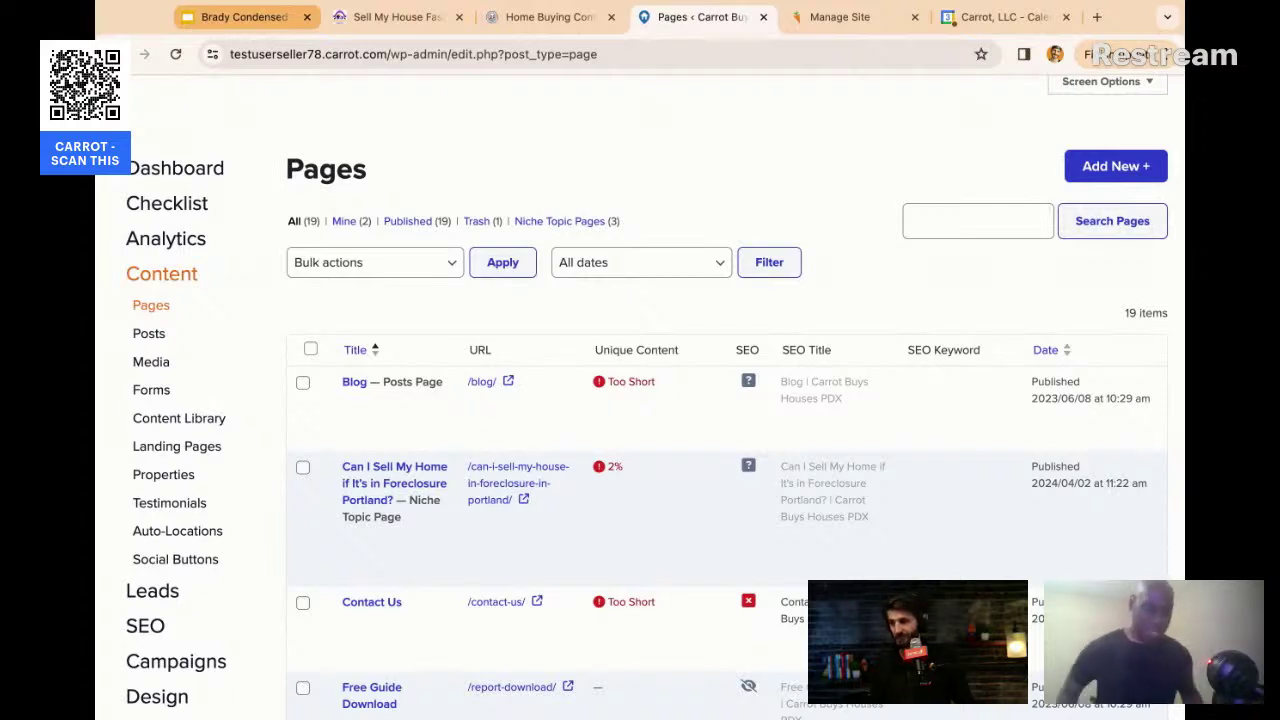
Switch to the Google Slides presentation and advance past the Niche Authority Builder slide to "Does Google Like AI Content?".
{"action": "left_click", "coordinate": [265, 20]}
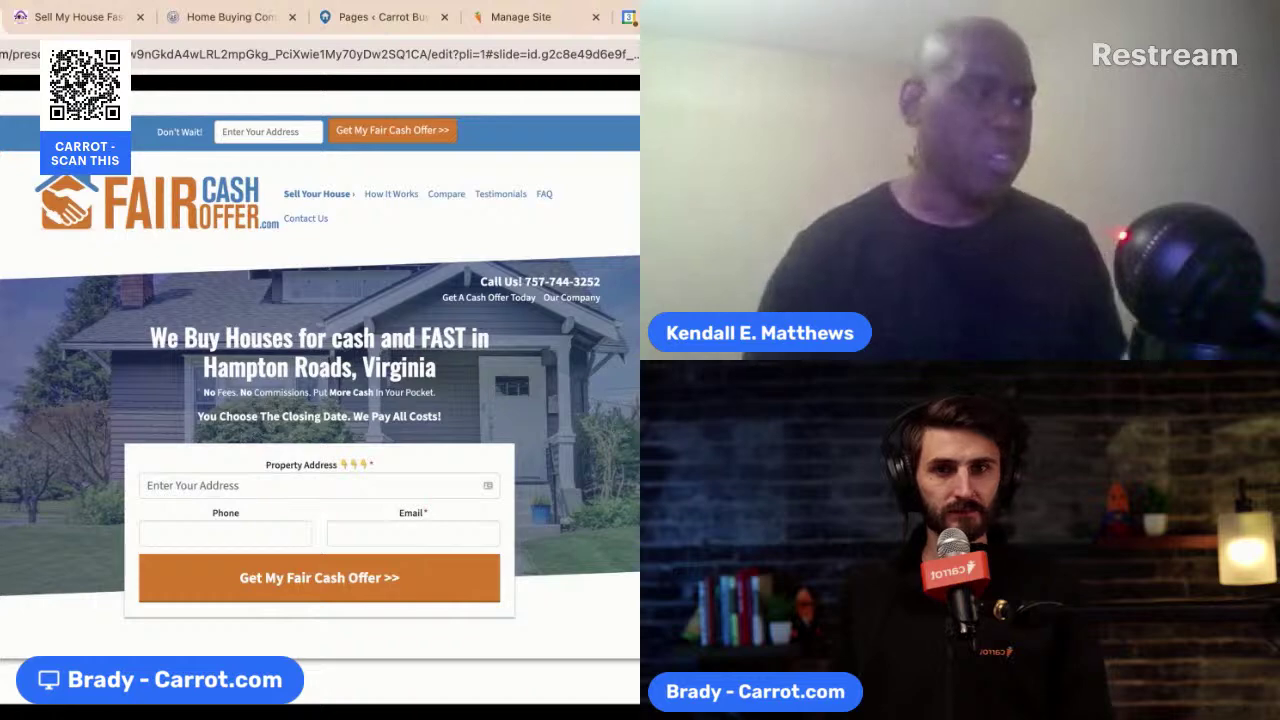
{"action": "key", "text": "Right"}
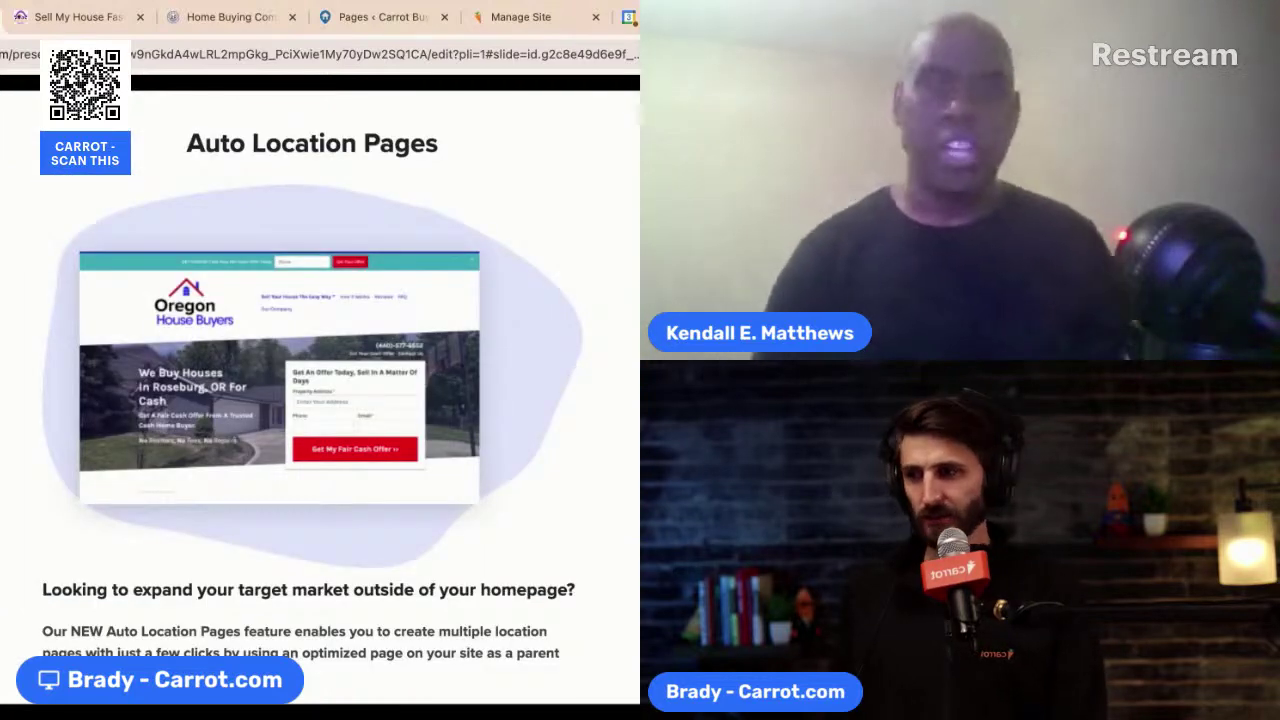
{"action": "key", "text": "Right"}
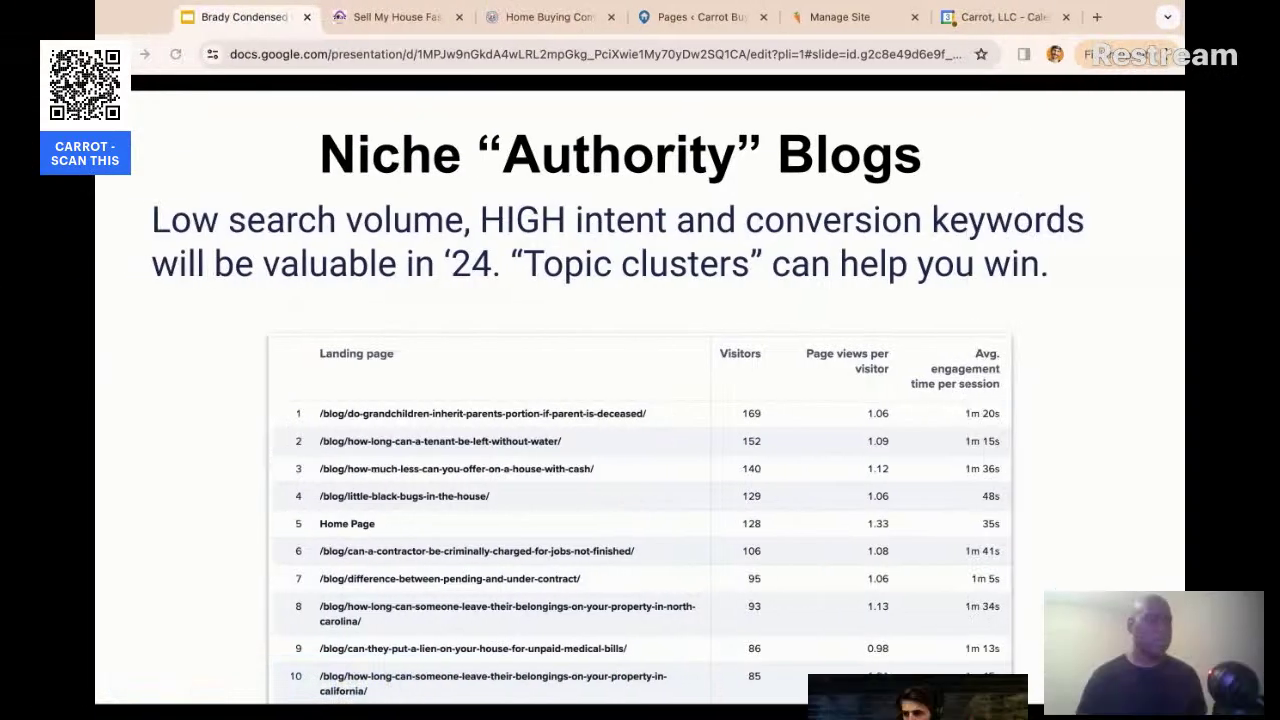
{"action": "key", "text": "Right"}
{"action": "key", "text": "Right"}
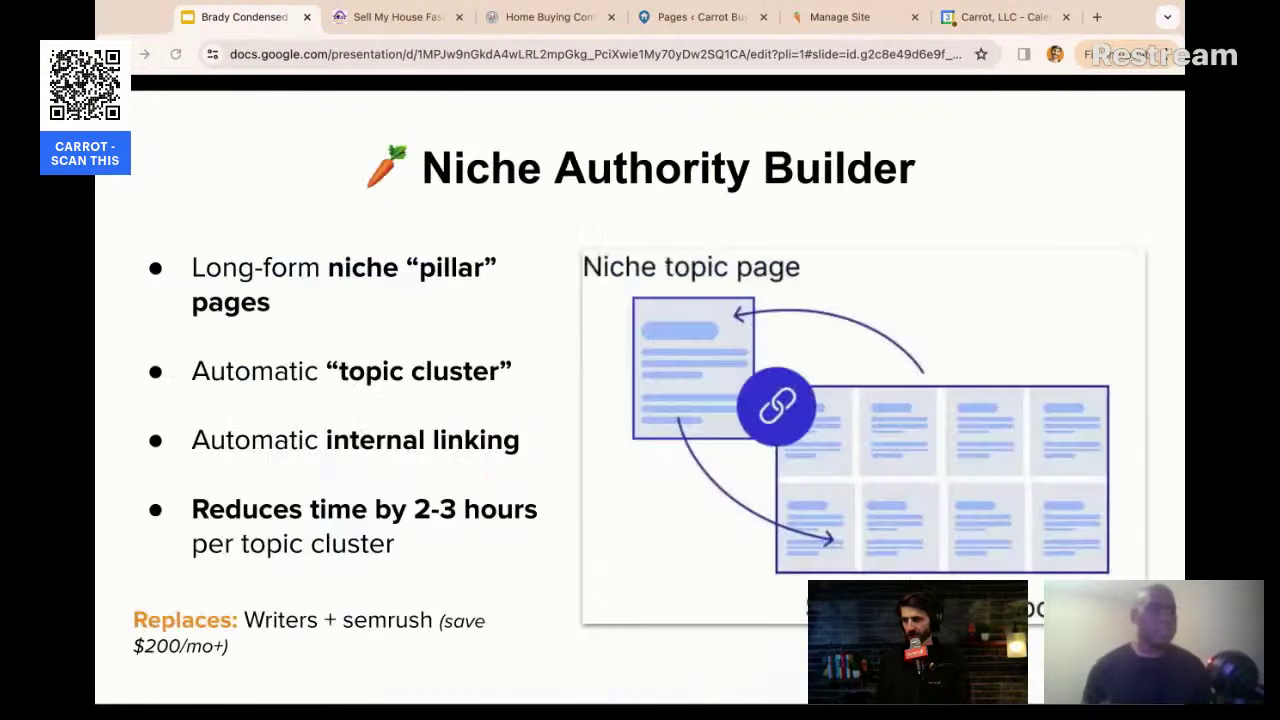
{"action": "key", "text": "Right"}
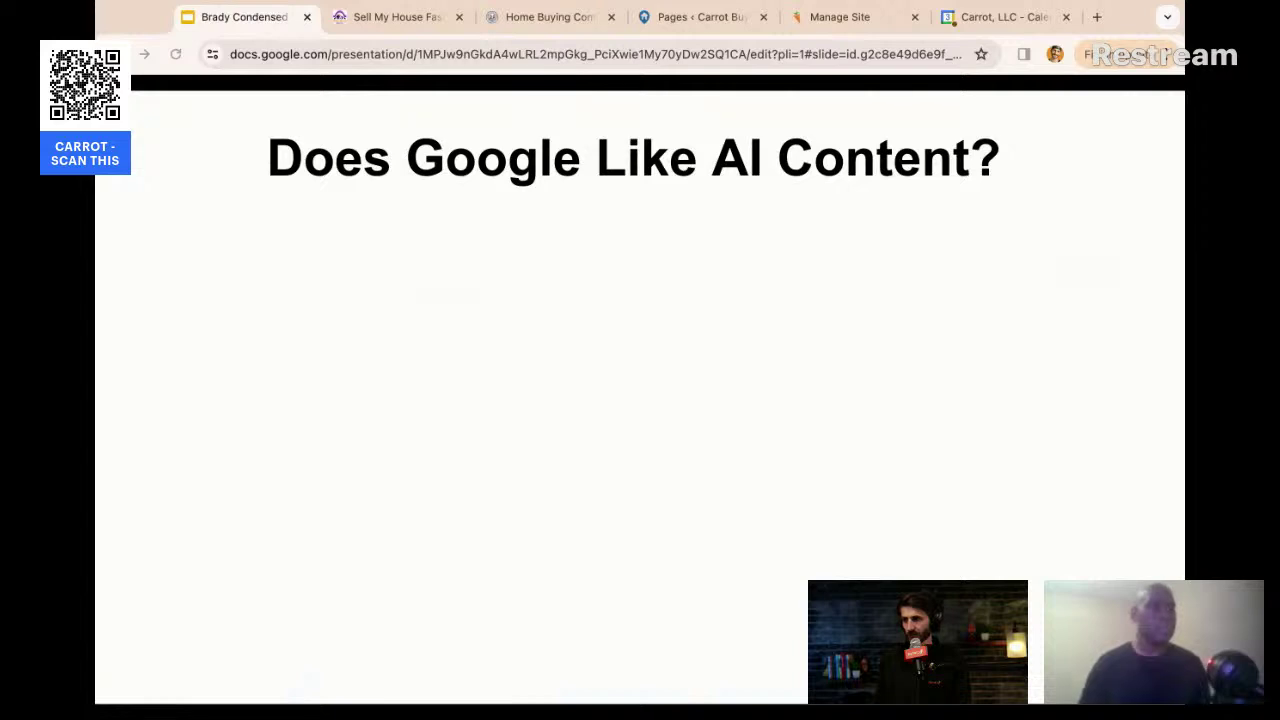